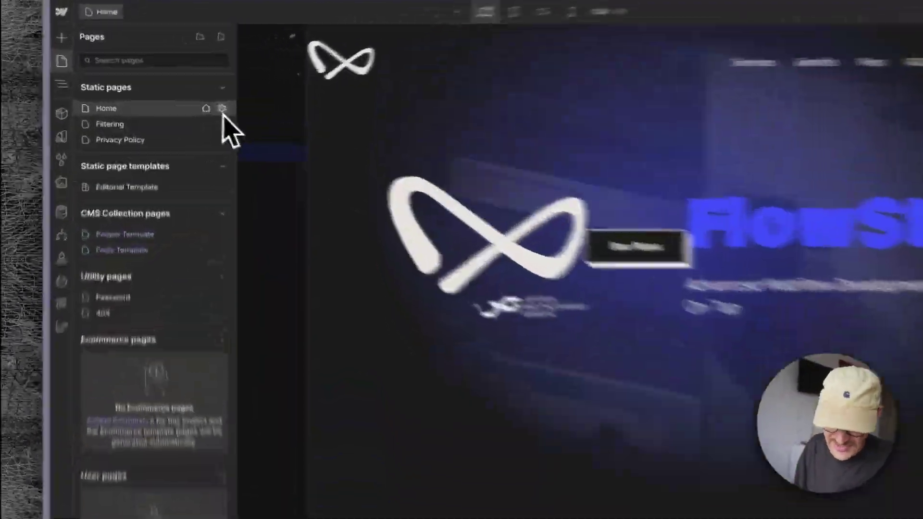
Step: Inspect the React, ReactDOM and Babel script include lines in the Home page's before-body code
left_click(190, 105)
scroll(405, 296, "down", 10)
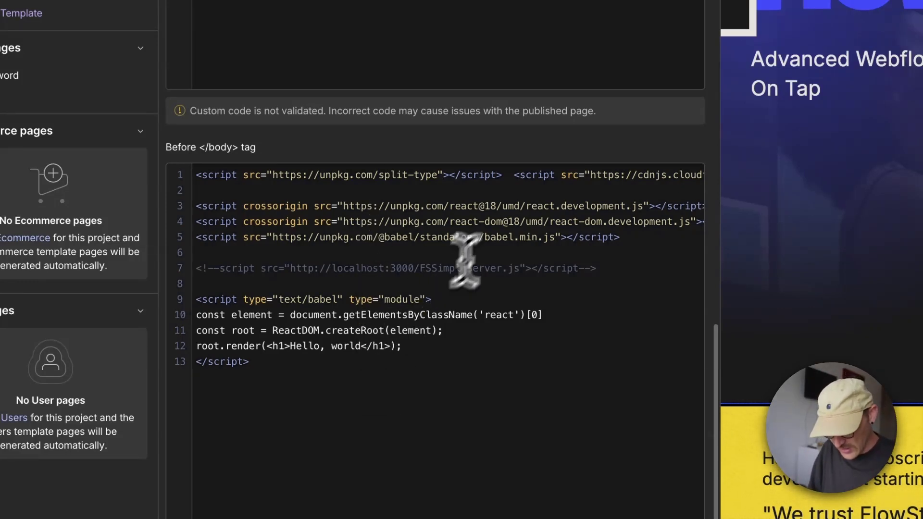
triple_click(609, 206)
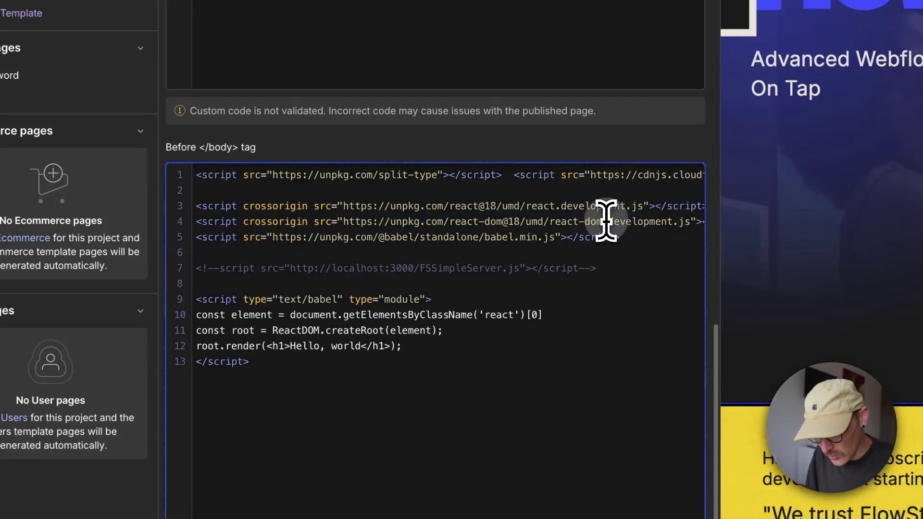
left_click(606, 222)
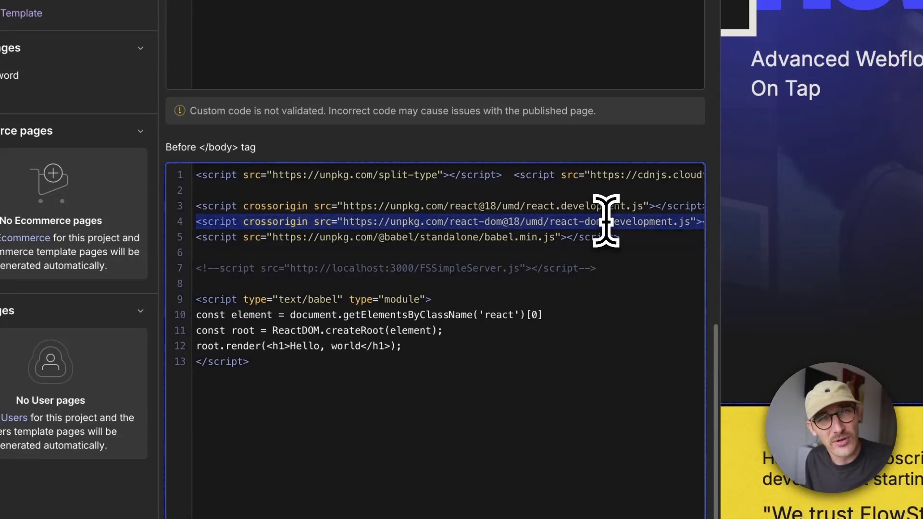
left_click(538, 237)
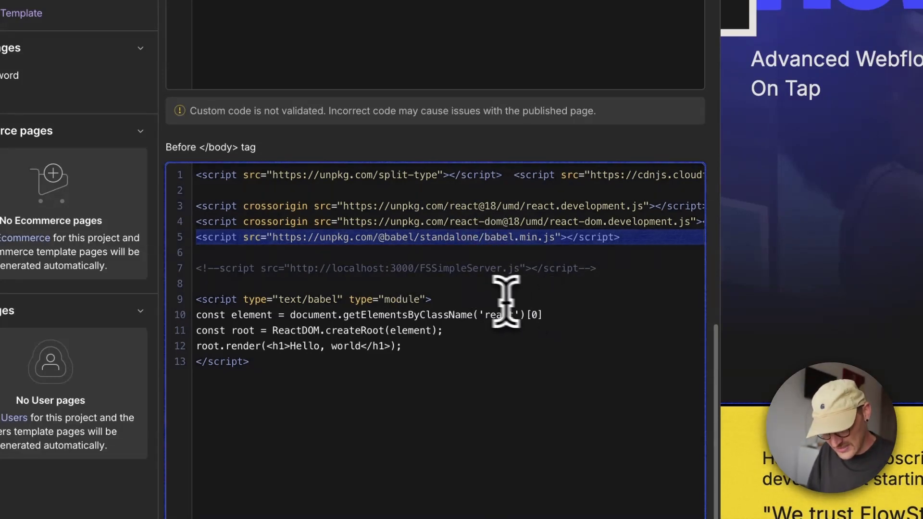
left_click(433, 299)
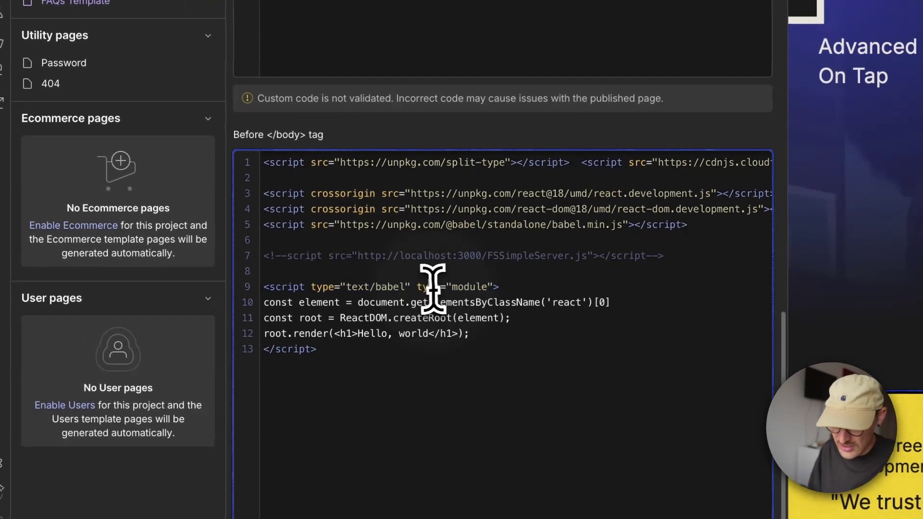
left_click_drag(418, 287, 488, 287)
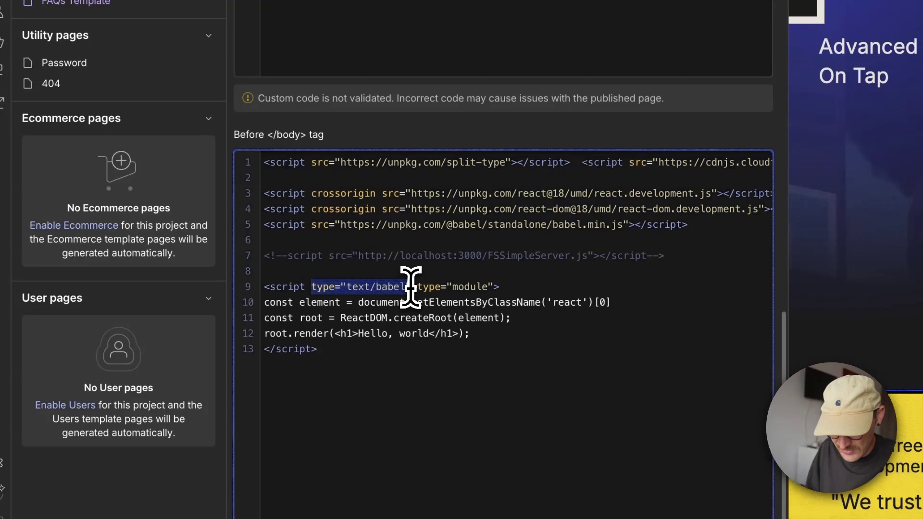
double_click(390, 287)
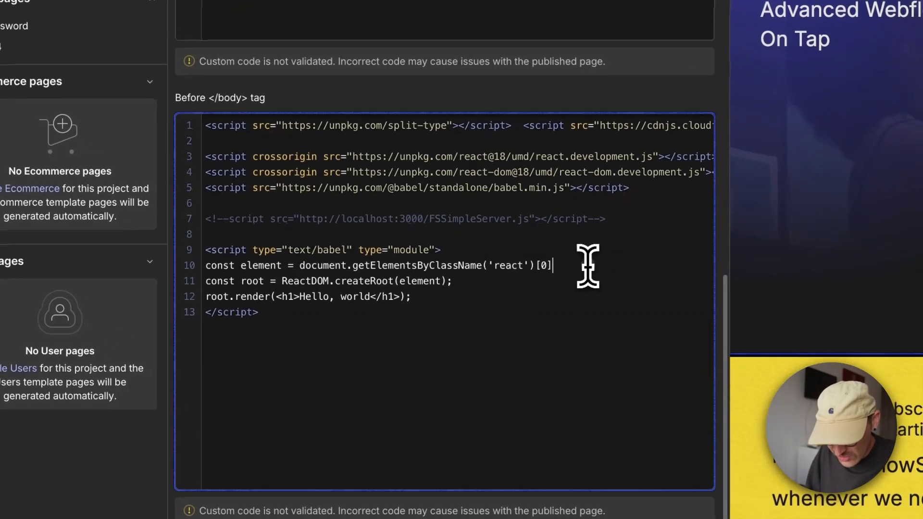
left_click_drag(611, 303, 382, 302)
left_click_drag(325, 264, 203, 264)
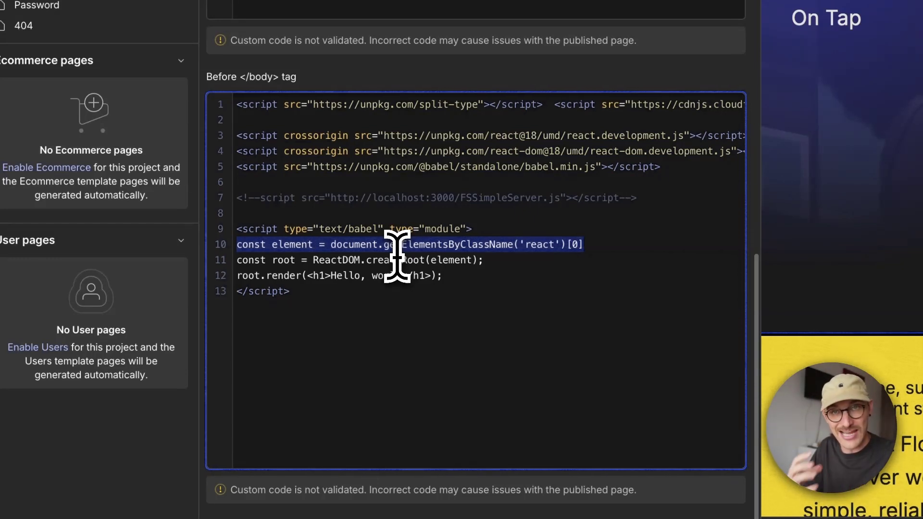
left_click(331, 249)
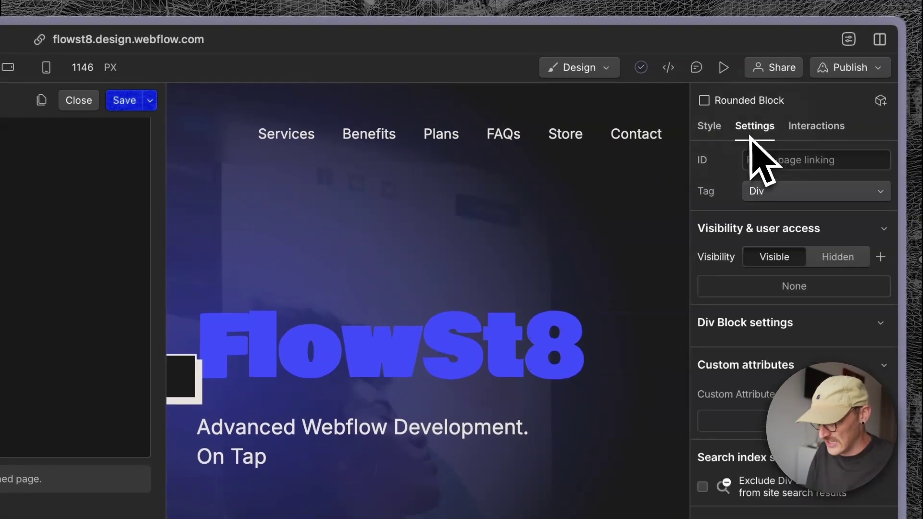
Step: Try the IDs root and app on the rounded block, then leave its ID empty
left_click(787, 159)
type("root")
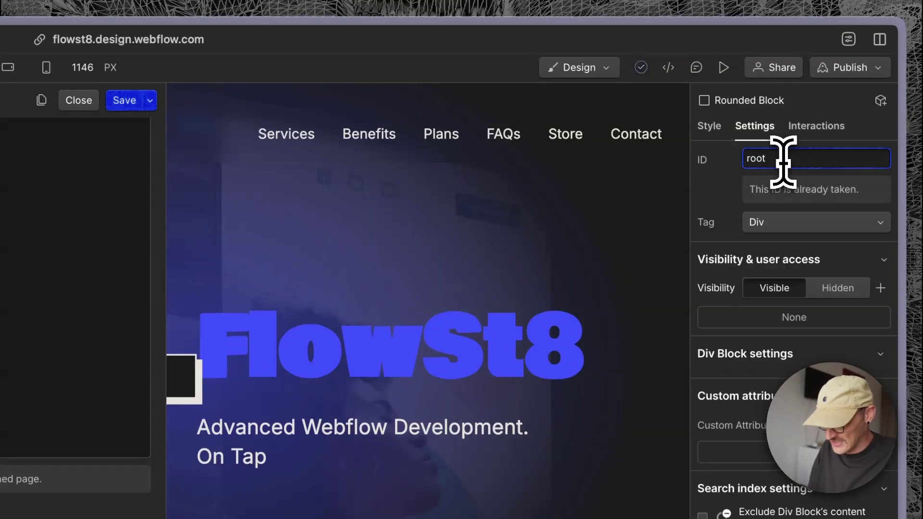
key("BackSpace")
key("BackSpace")
key("BackSpace")
type("app")
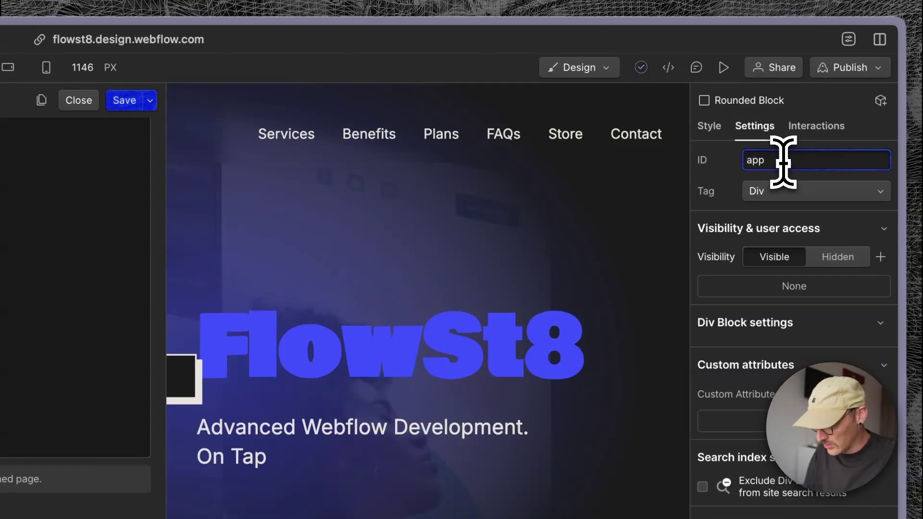
key("BackSpace")
key("BackSpace")
key("BackSpace")
left_click(790, 180)
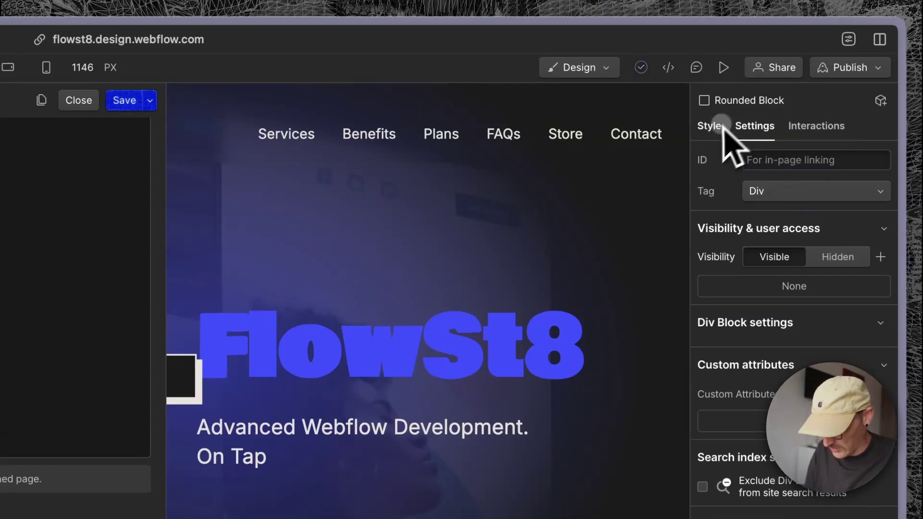
left_click(711, 125)
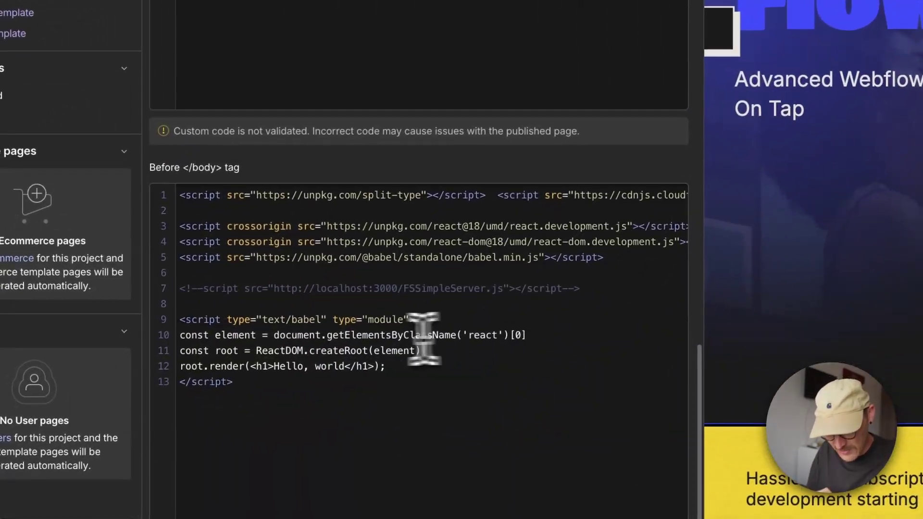
Step: Examine getElementsByClassName, ReactDOM.createRoot and the element variable in the render script
double_click(386, 335)
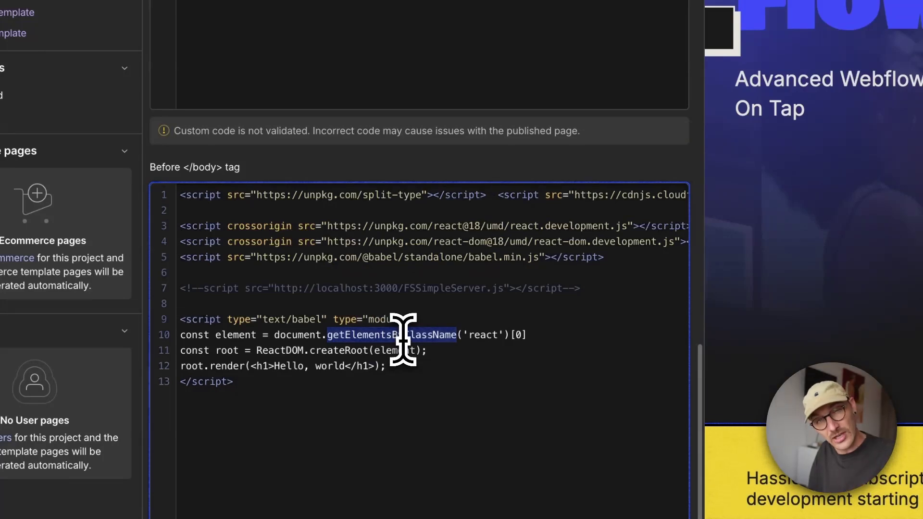
left_click(566, 338)
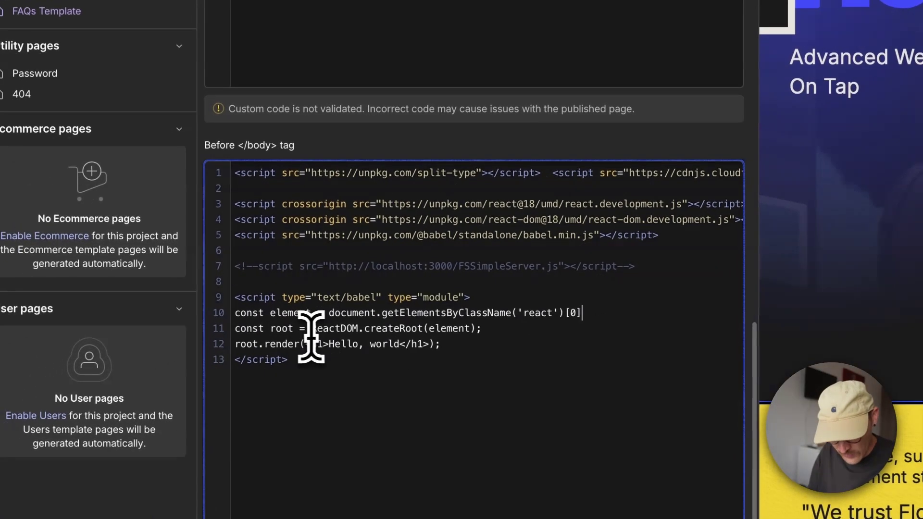
left_click_drag(312, 328, 430, 328)
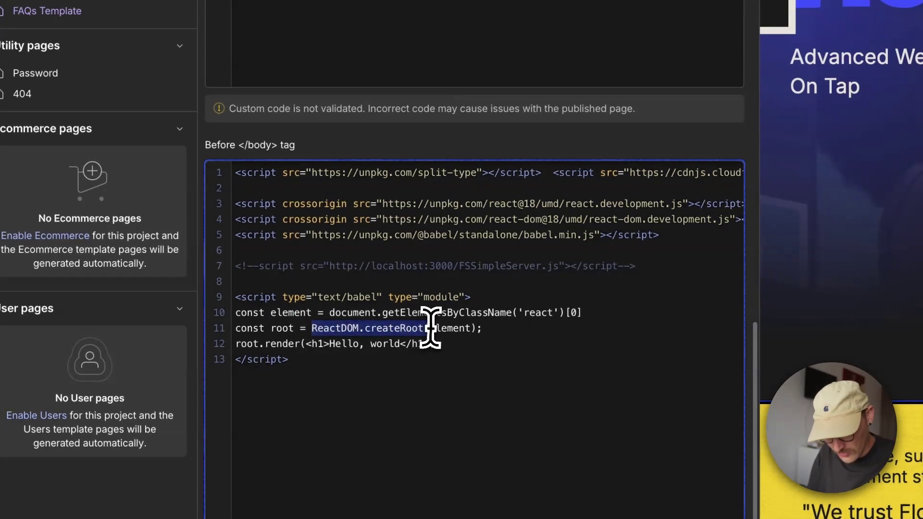
double_click(291, 313)
double_click(450, 329)
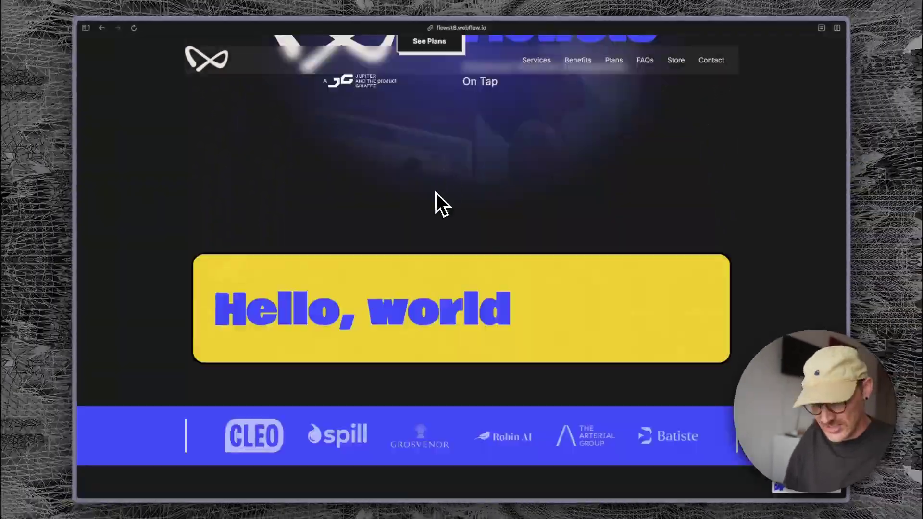
Step: Reload flowst8.webflow.io and check the rendered Hello, world heading
key("super+r")
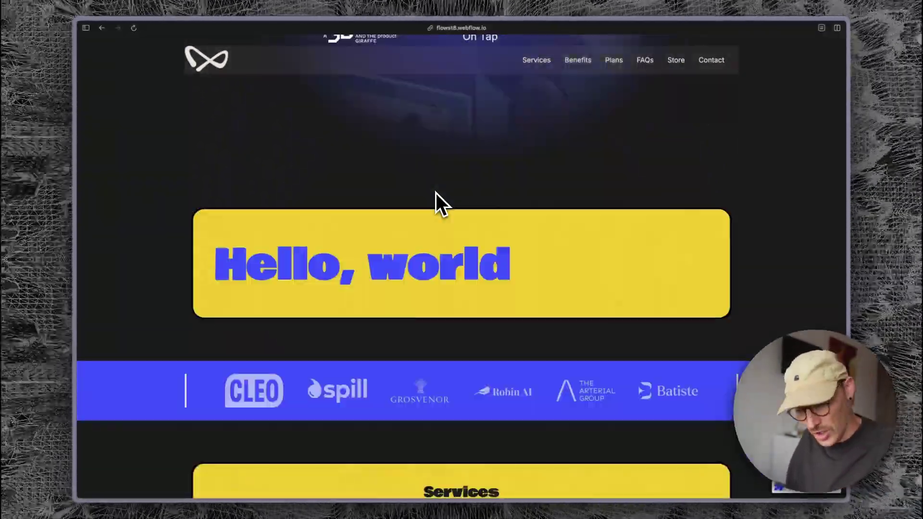
scroll(437, 193, "down", 2)
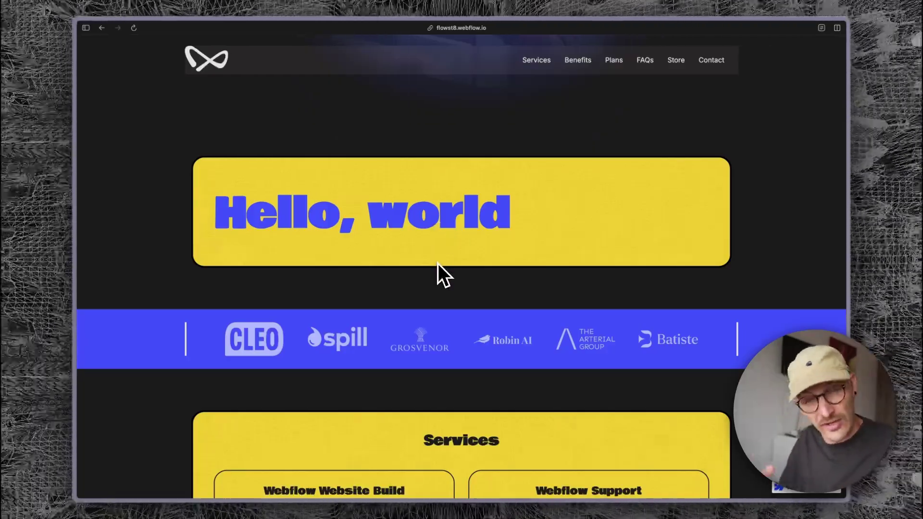
left_click_drag(512, 216, 216, 224)
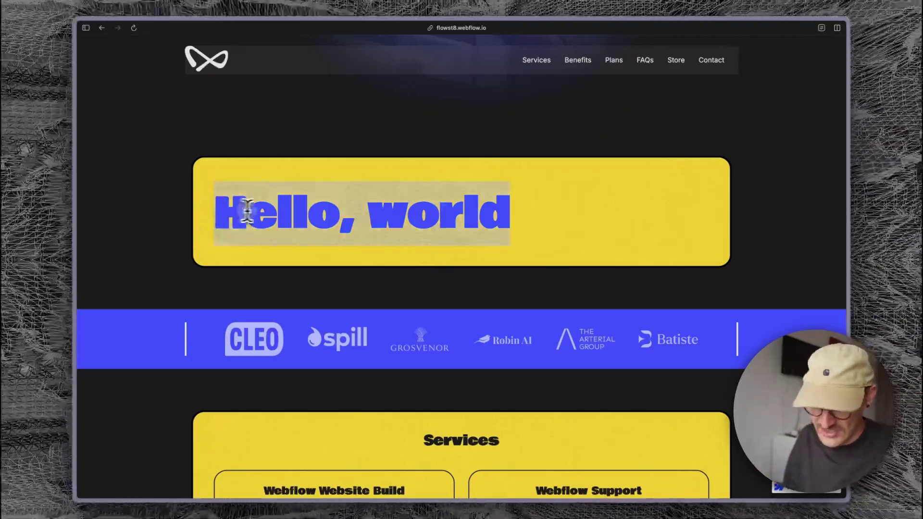
left_click(245, 213)
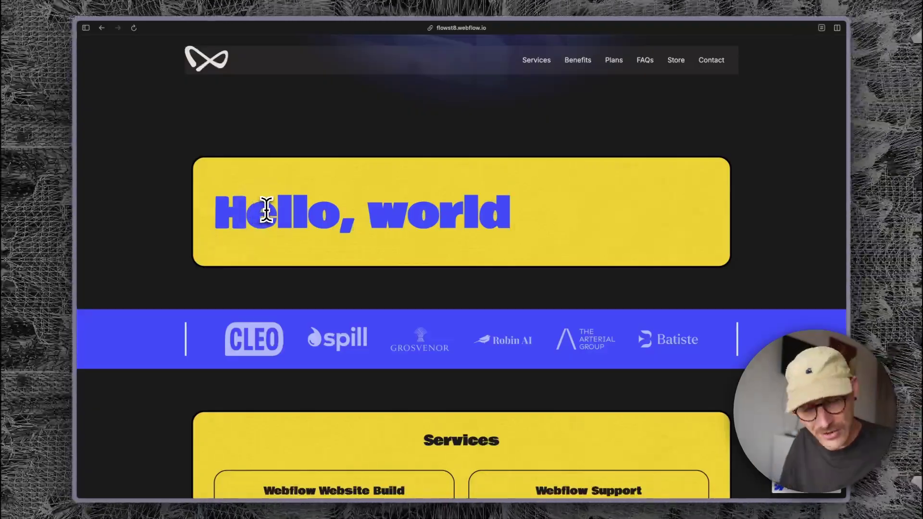
Step: Switch between the code editor and browser, ending on the Webflow - FlowSt8 designer tab
key("super+s")
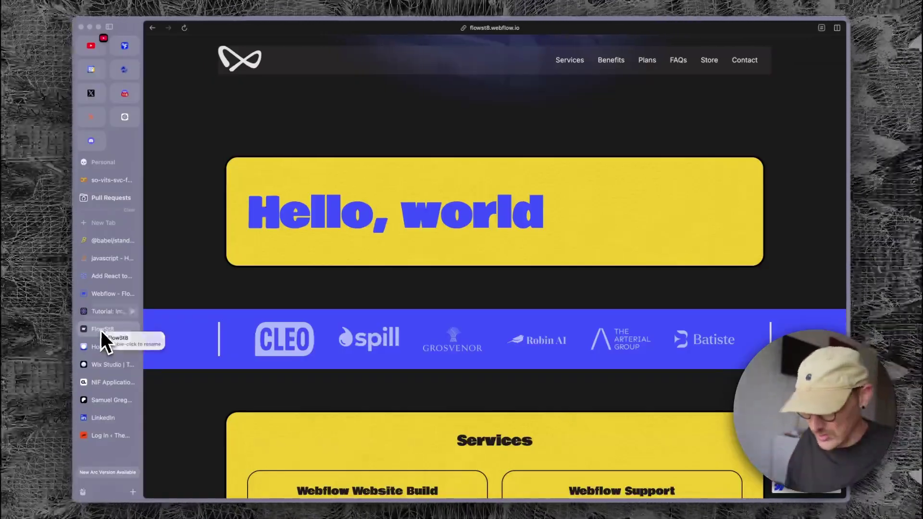
left_click(835, 210)
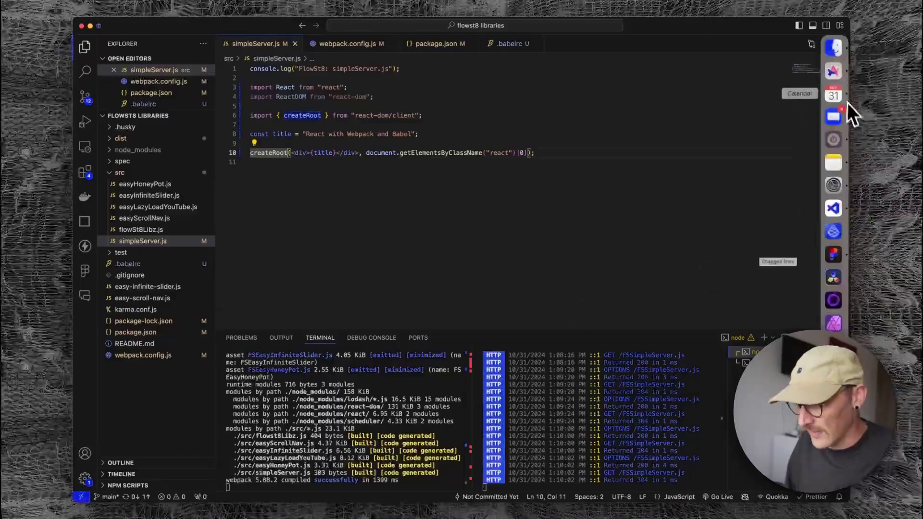
left_click(833, 70)
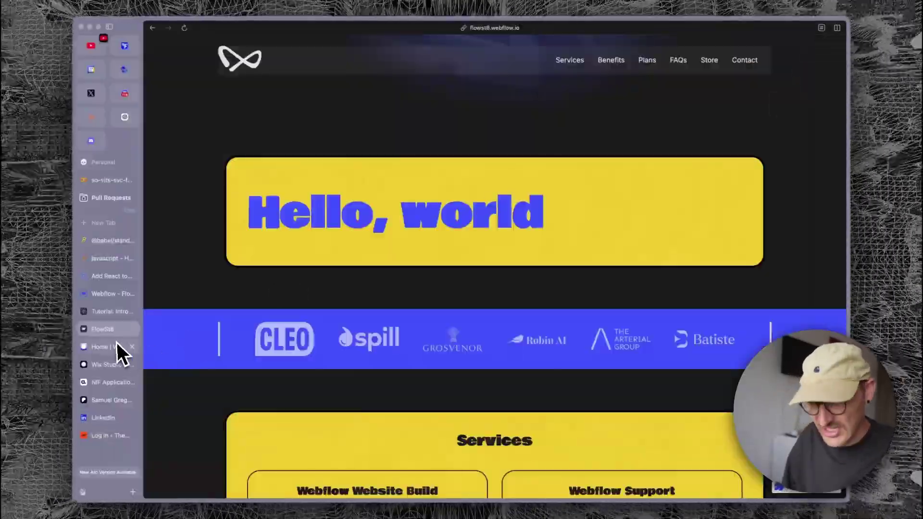
left_click(117, 346)
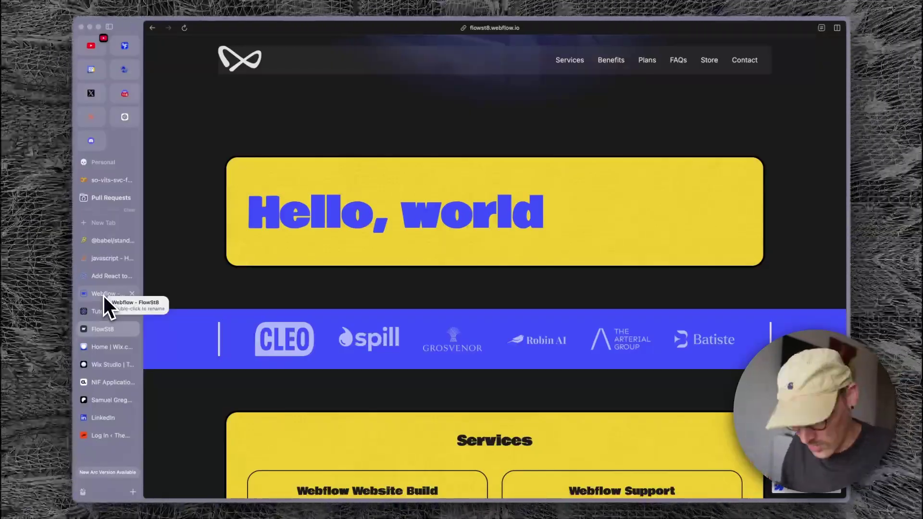
left_click(103, 294)
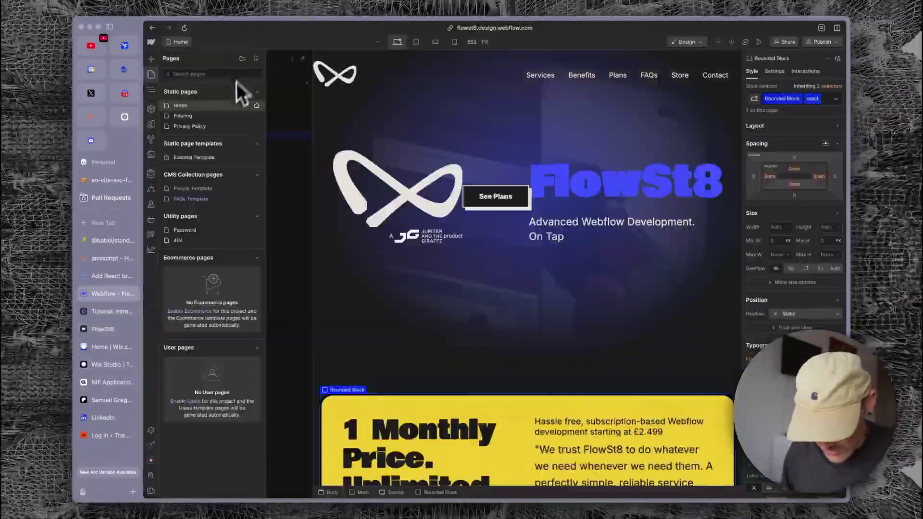
Step: Replace the React and Babel CDN scripts with the un-commented localhost simpleServer.js script
left_click(256, 105)
scroll(404, 289, "down", 5)
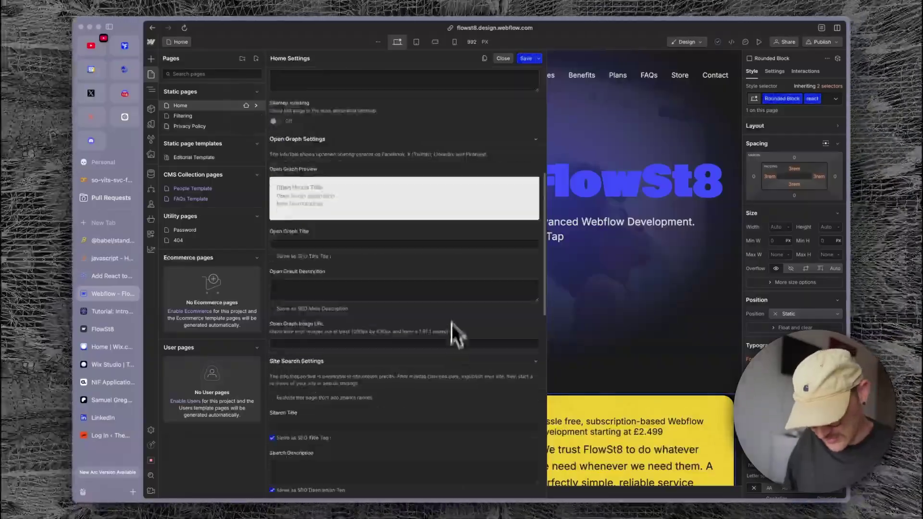
scroll(457, 334, "down", 8)
left_click(283, 340)
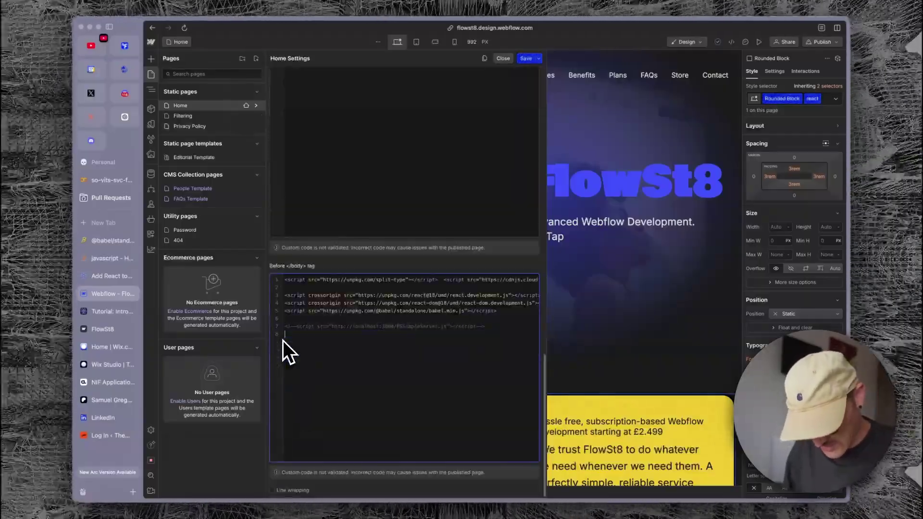
key("shift+Up")
key("shift+Up")
key("shift+Up")
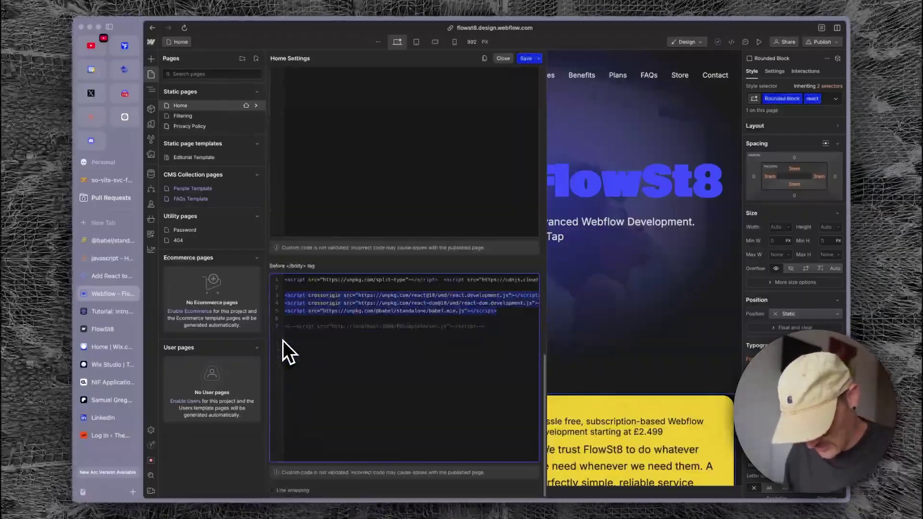
key("BackSpace")
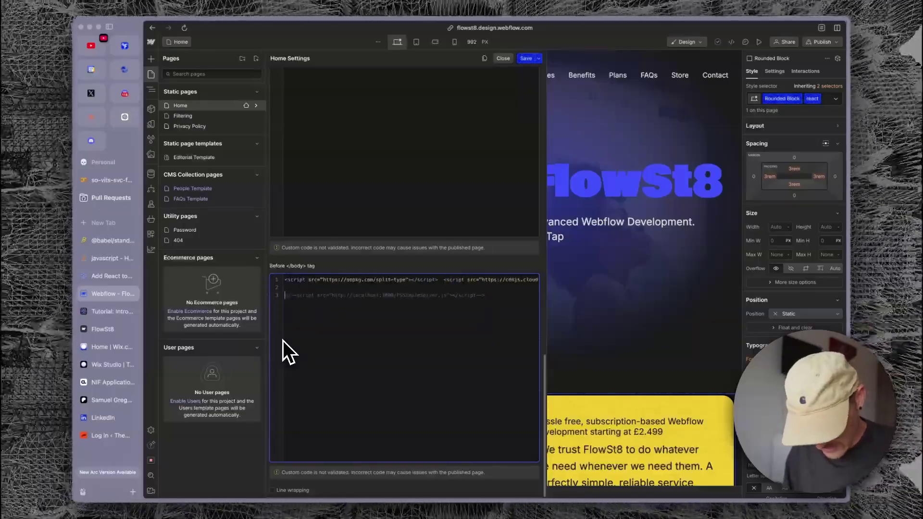
key("Delete")
key("Delete")
key("Delete")
key("End")
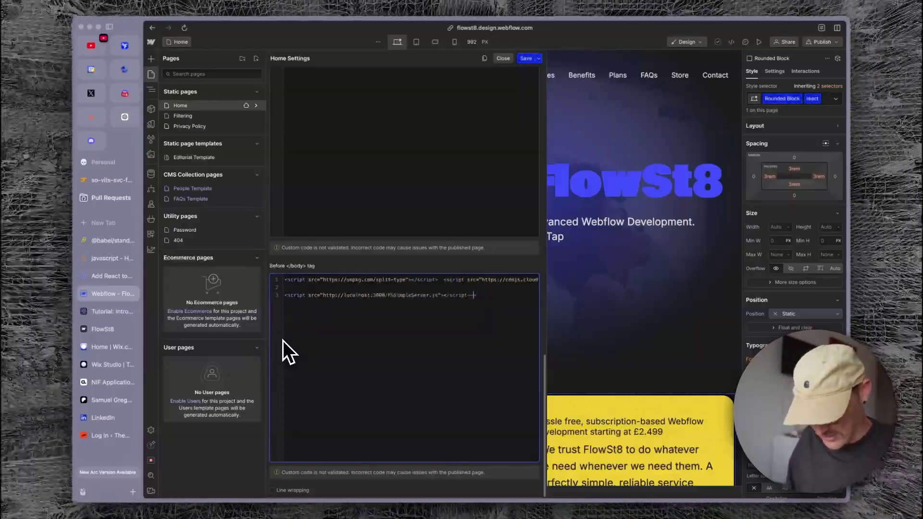
key("ctrl+Tab")
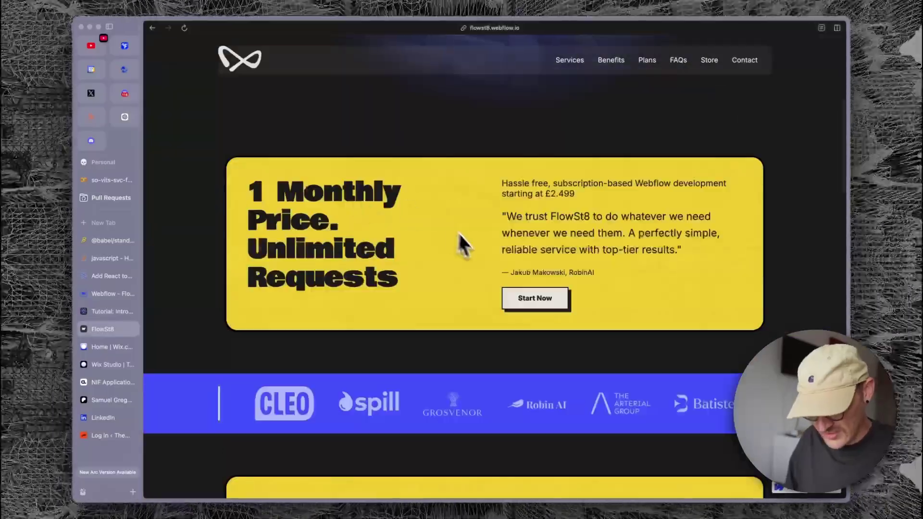
key("super+Tab")
left_click(260, 250)
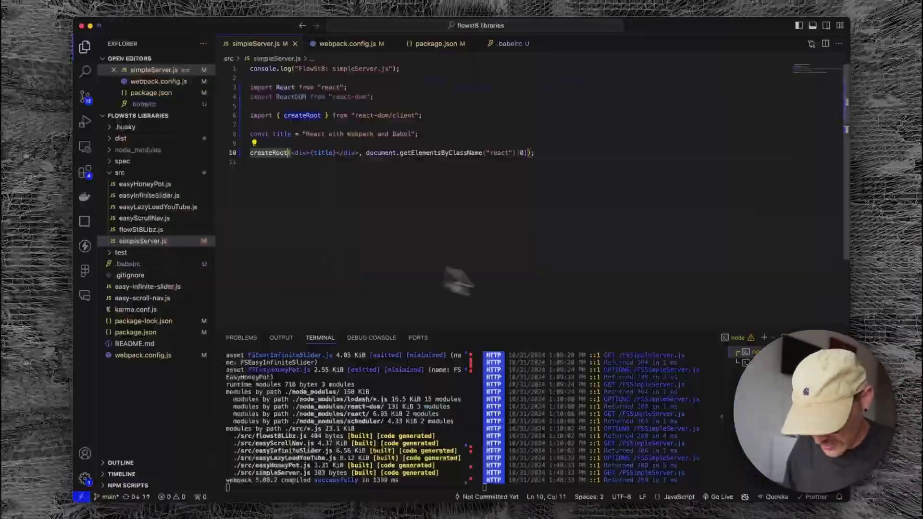
key("super+a")
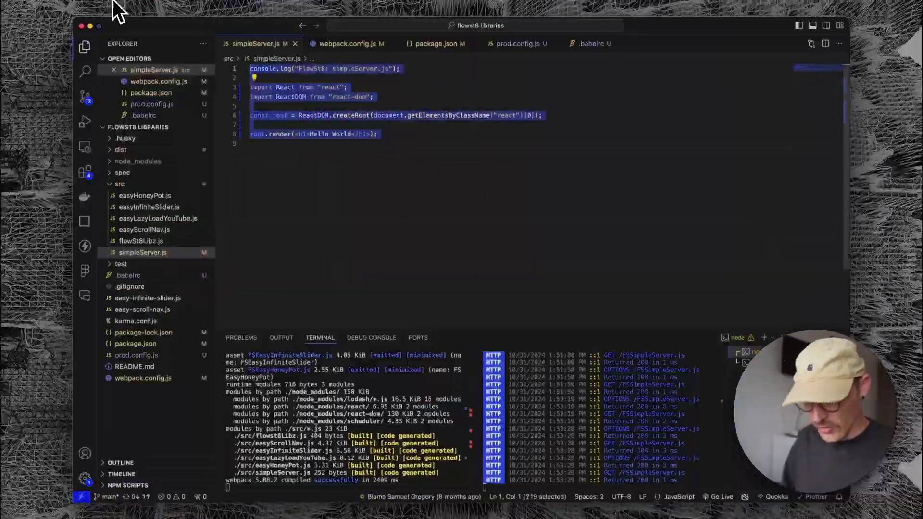
left_click(393, 177)
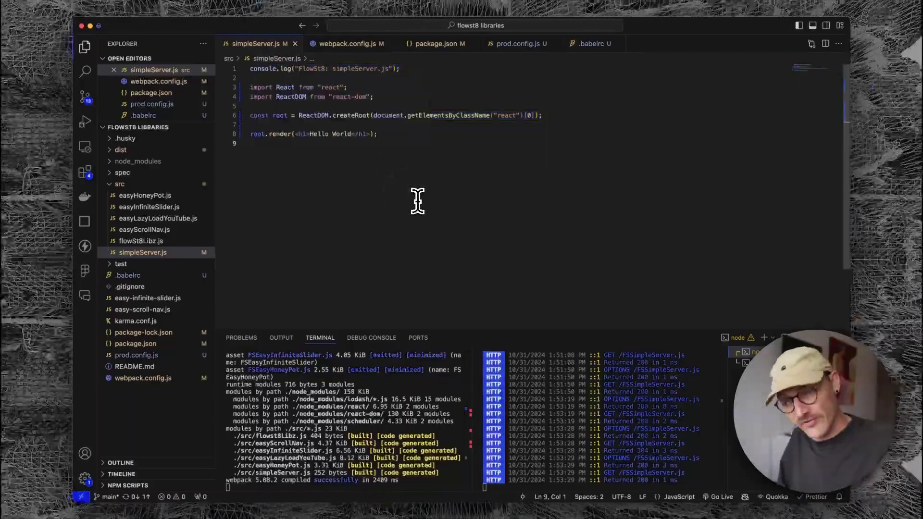
key("super+a")
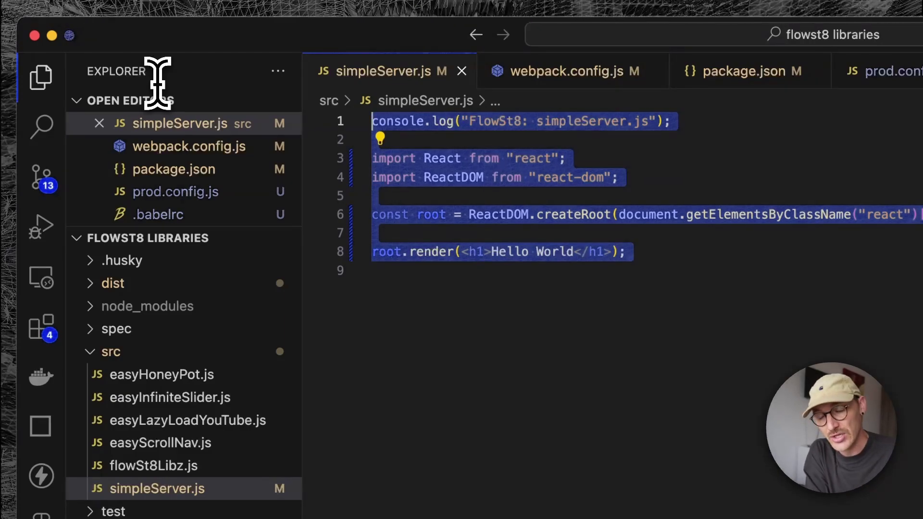
left_click(411, 157)
left_click_drag(565, 158, 365, 157)
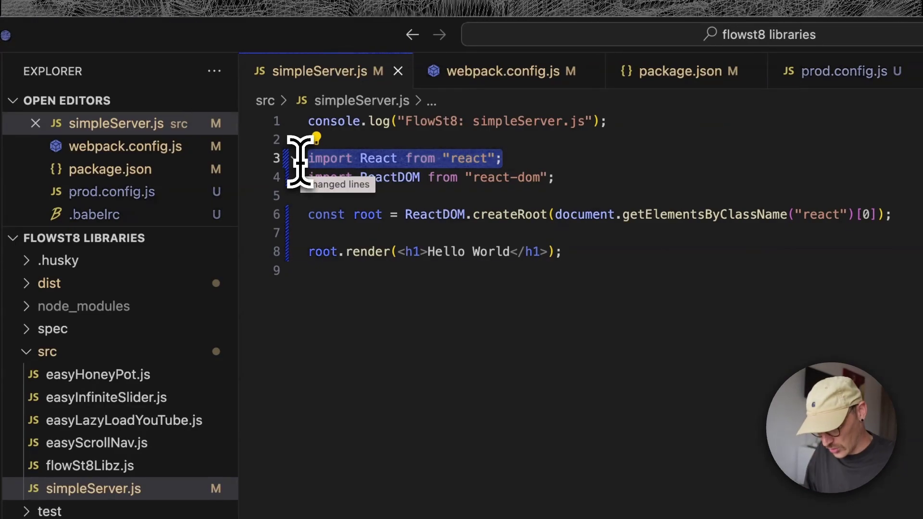
left_click_drag(556, 177, 309, 178)
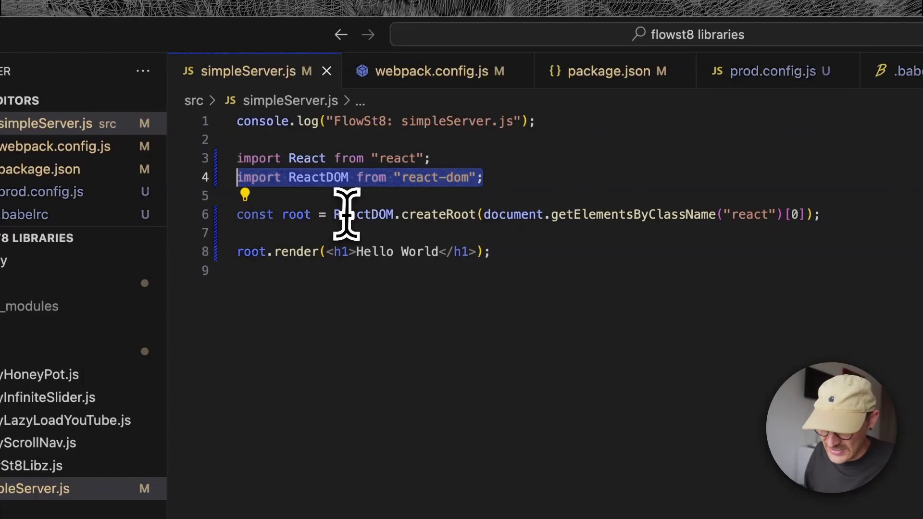
left_click_drag(334, 214, 476, 215)
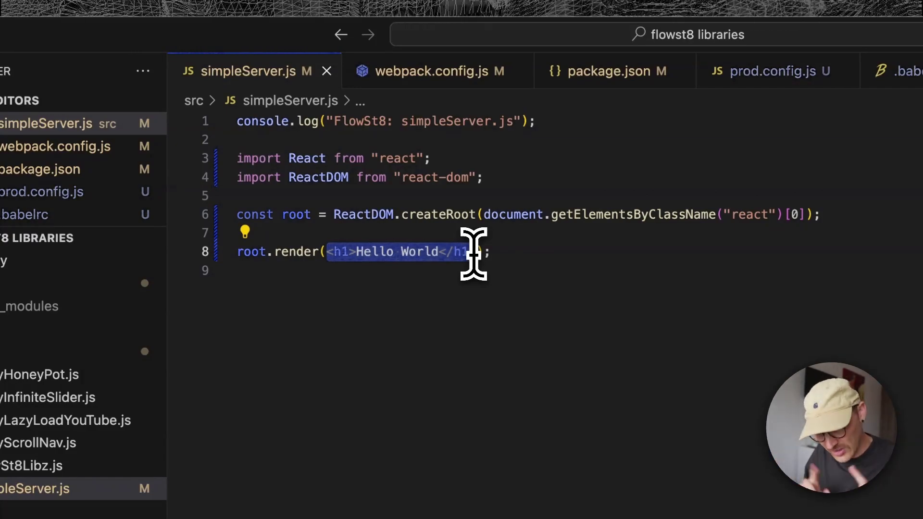
left_click(599, 214)
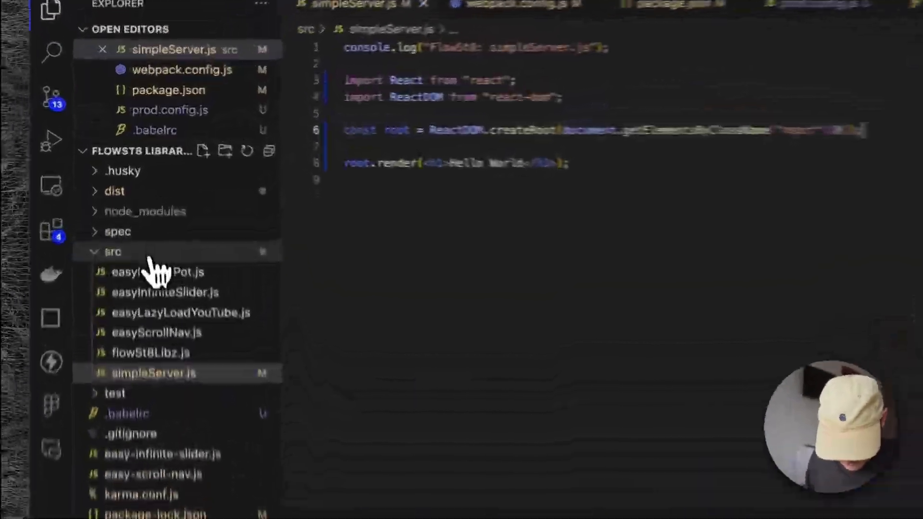
Step: Create src/App.js with export default function App() returning <h1>Hello world</h1>
right_click(120, 184)
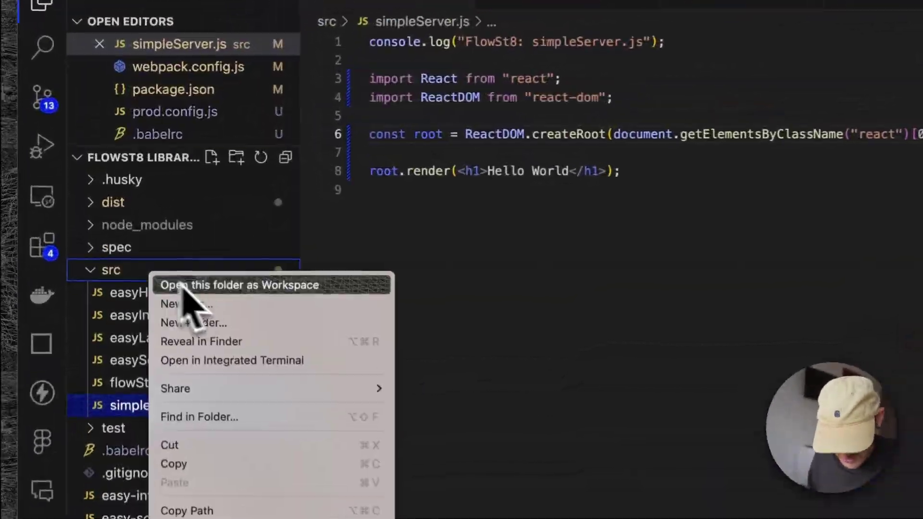
left_click(224, 307)
type("App.js")
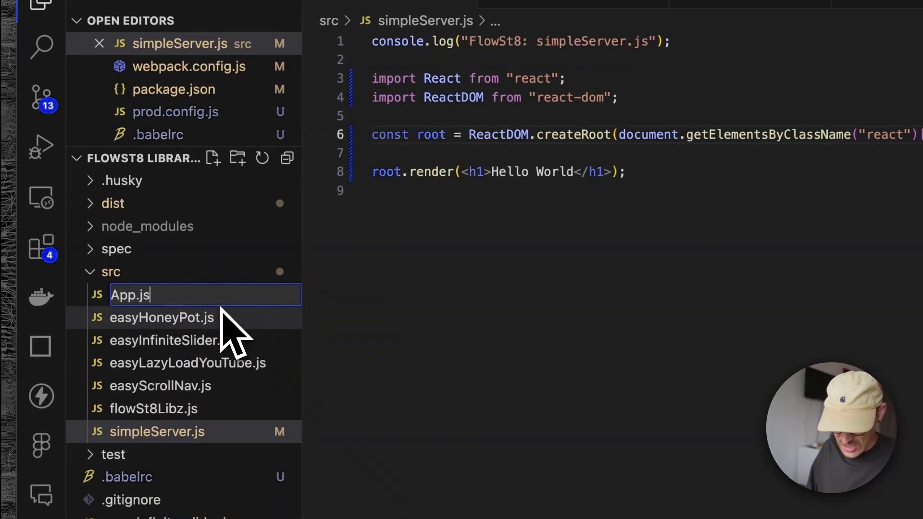
key("Return")
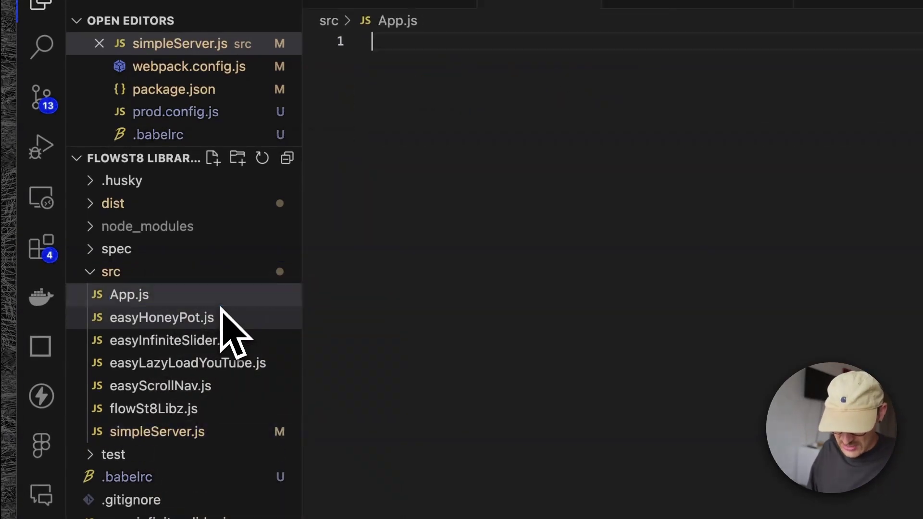
type("exp")
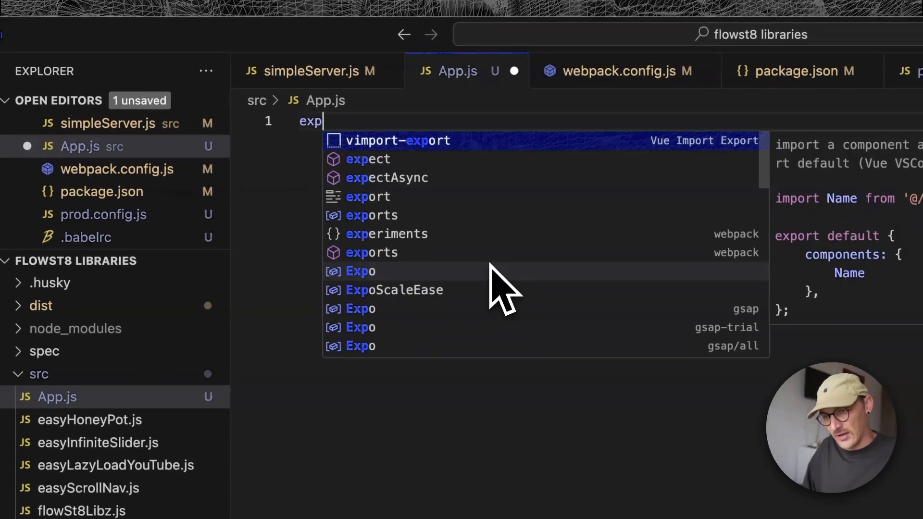
type("ort defaul")
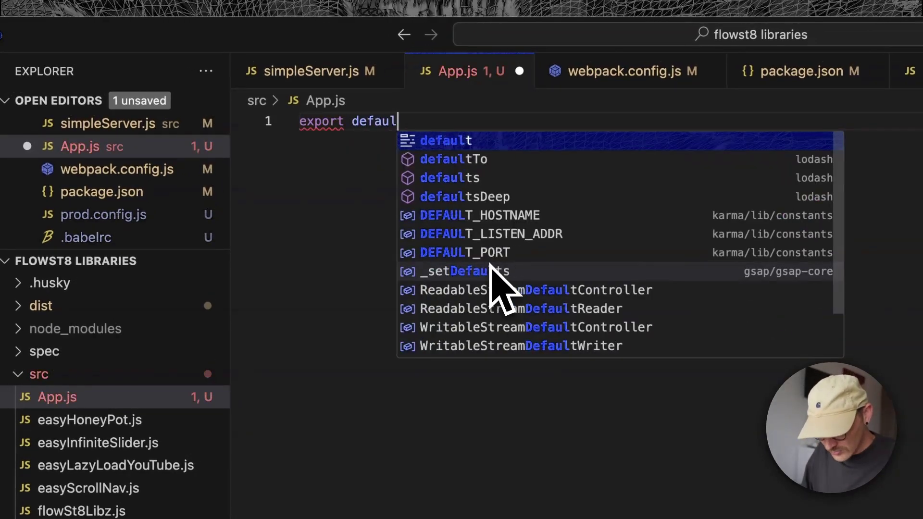
type("t App() {   r")
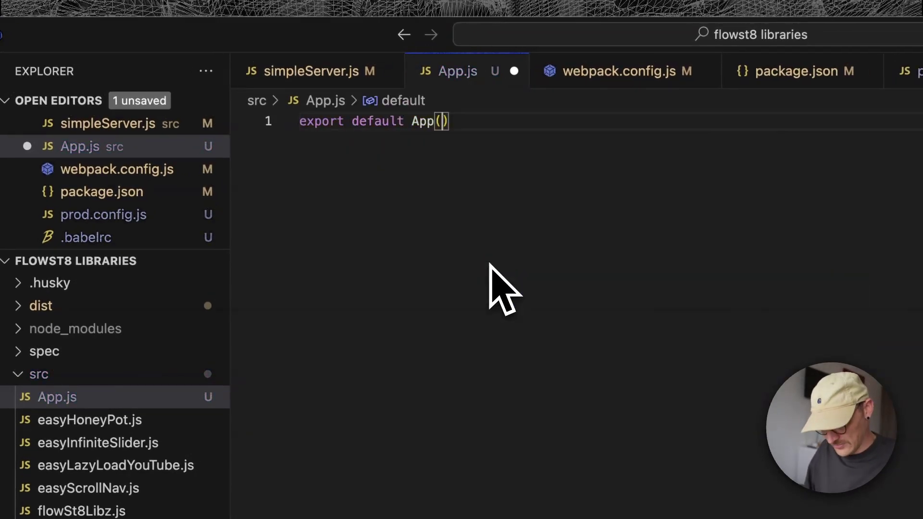
type("ectu")
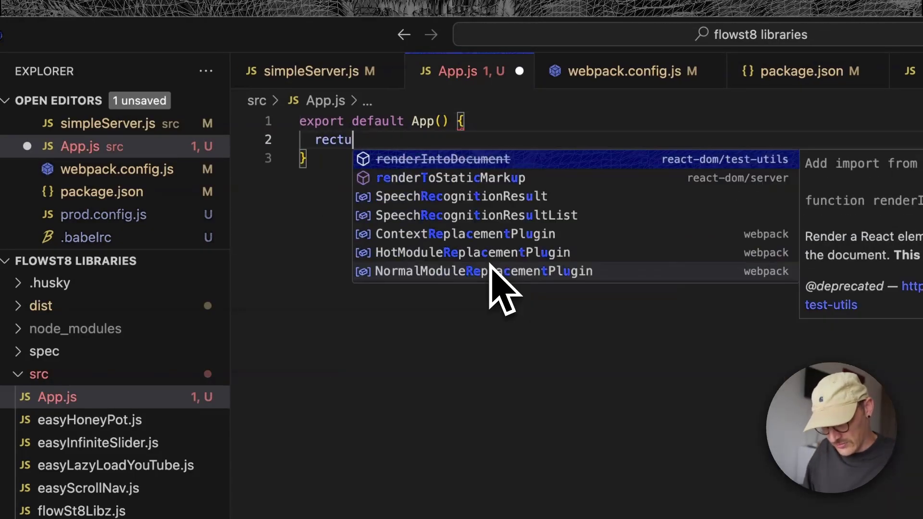
key("BackSpace")
key("BackSpace")
type("turn ")
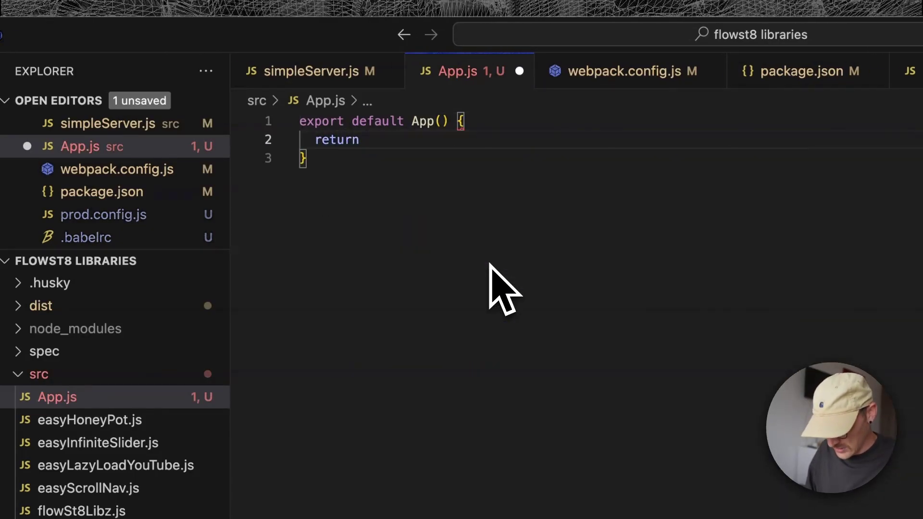
type("<h1")
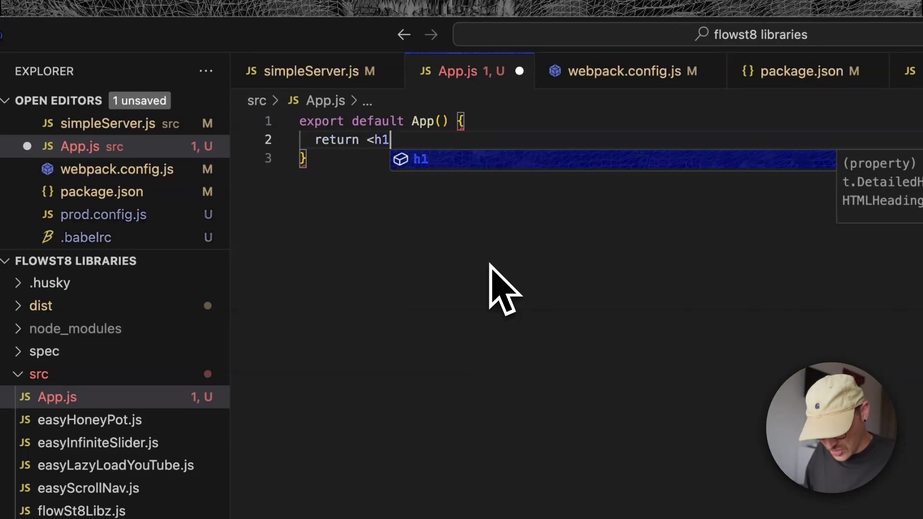
type(">Hello world")
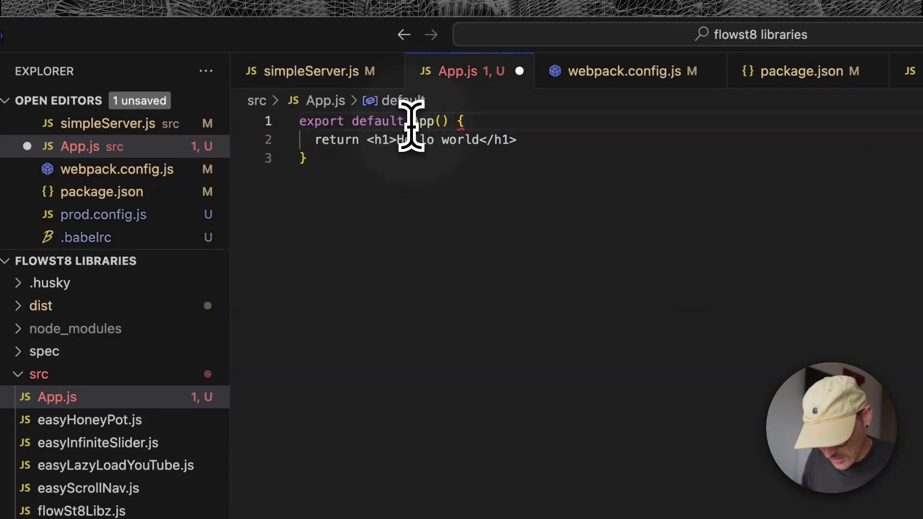
type("function")
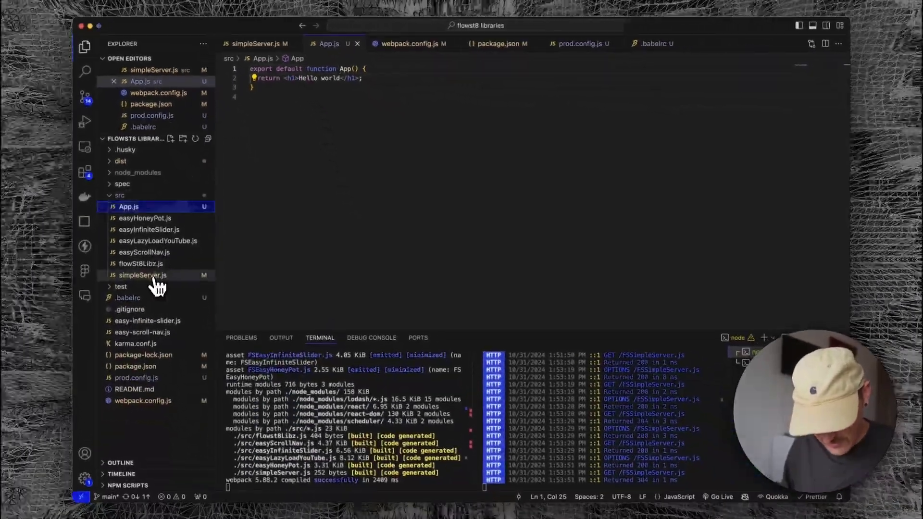
left_click(142, 277)
Step: Import App in simpleServer.js and render <App /> instead of the Hello World heading
left_click(387, 115)
type("import")
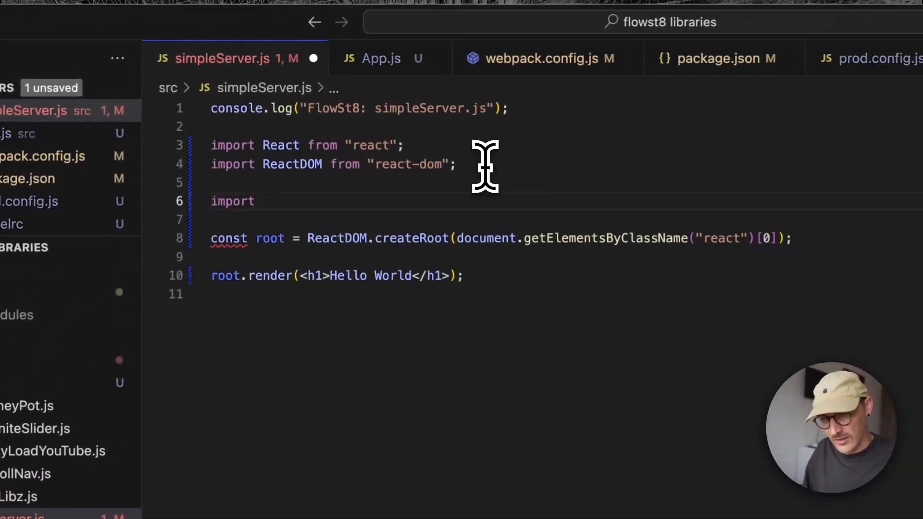
type(" App fr")
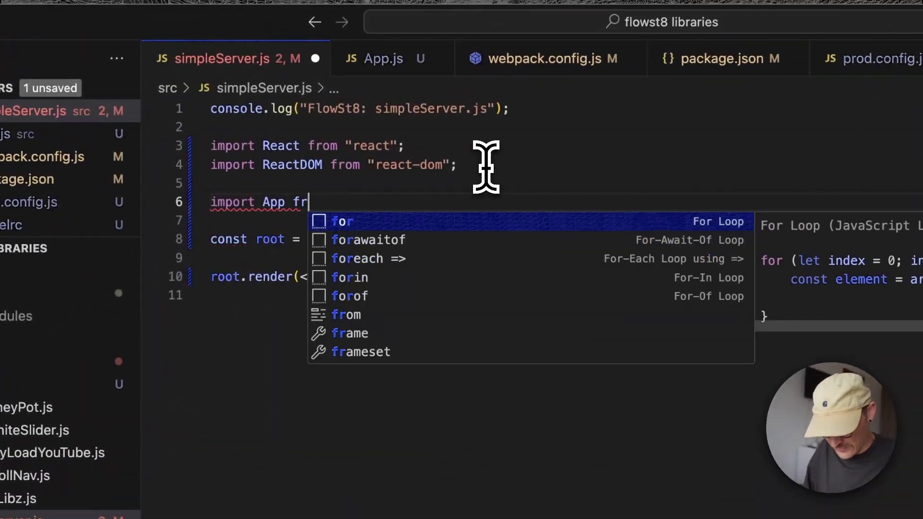
type("om './")
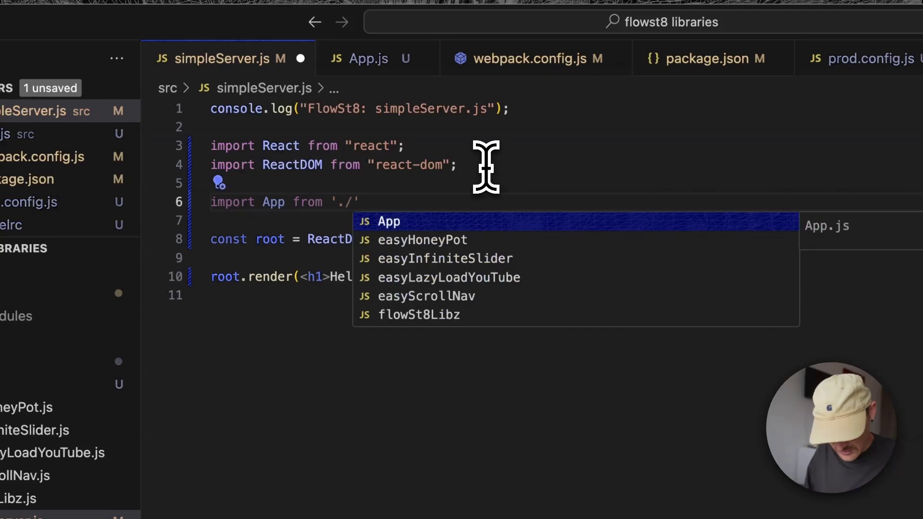
key("Tab")
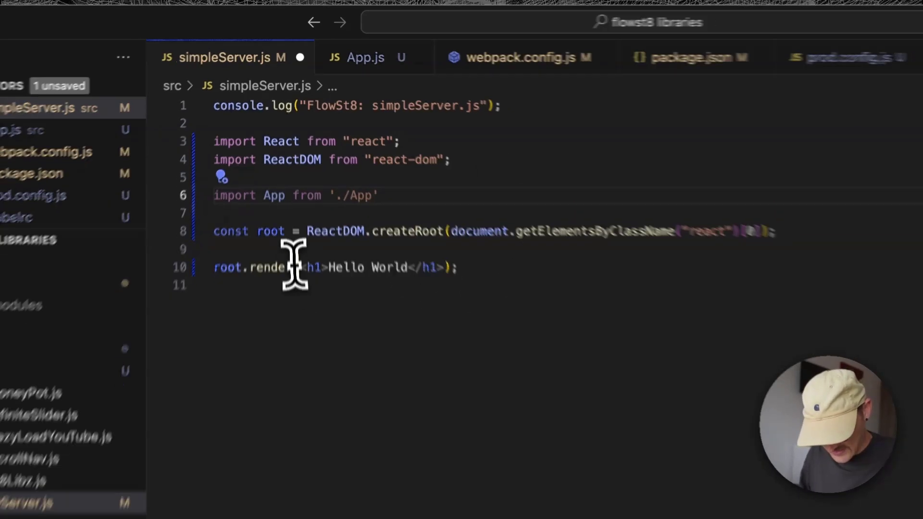
left_click_drag(302, 277, 474, 252)
type("<")
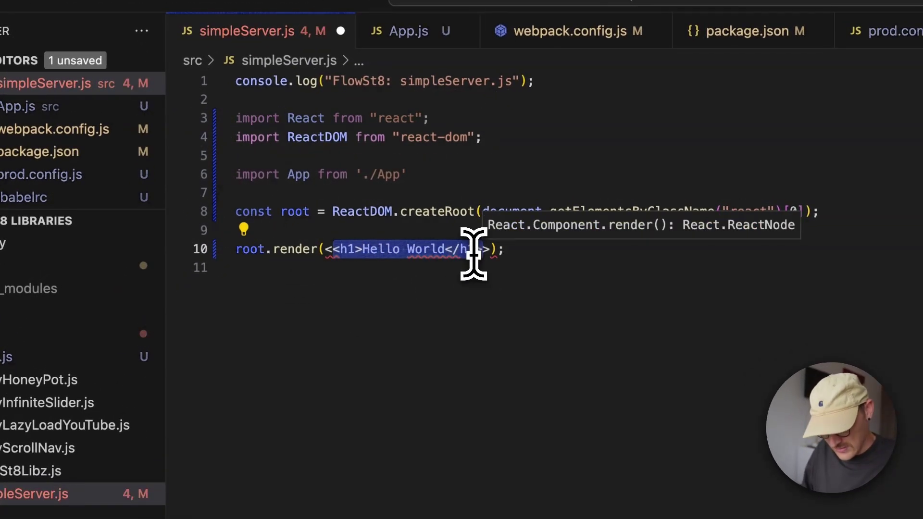
type("App /")
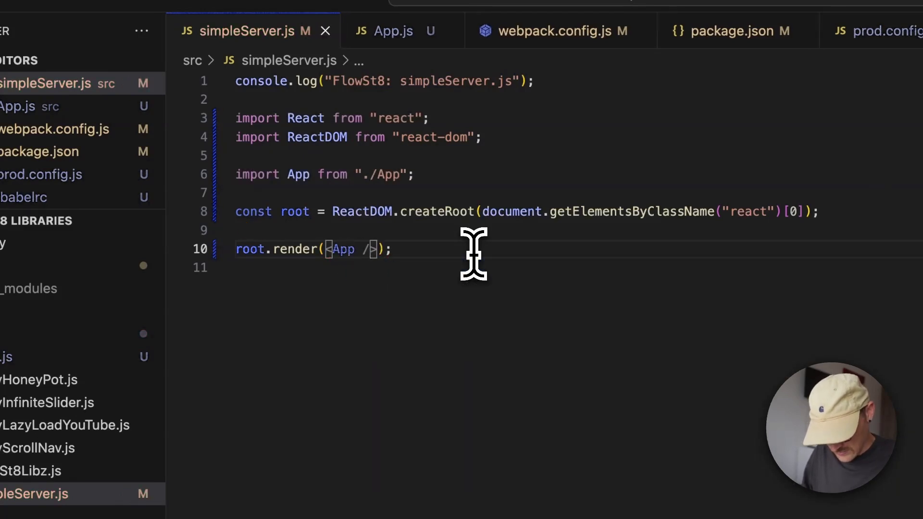
key("super+Tab")
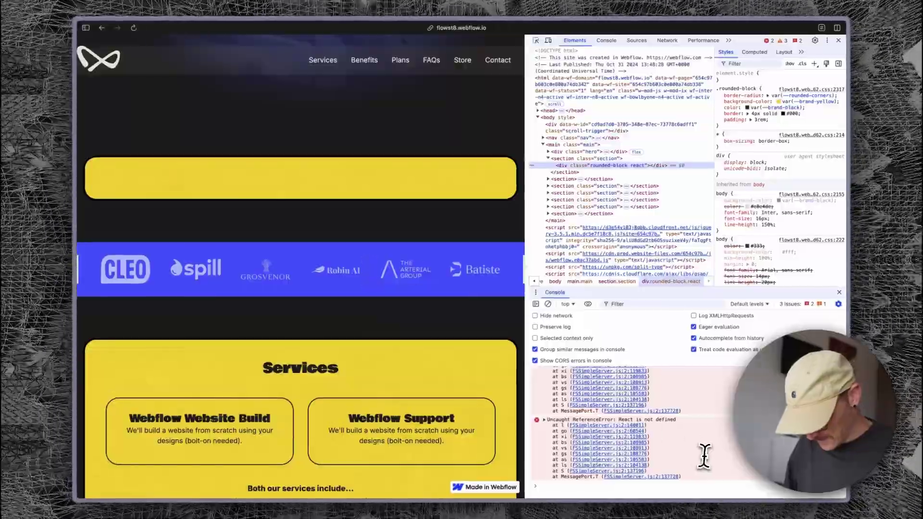
Step: Add import React from "react"; above the App function in App.js
key("super+Tab")
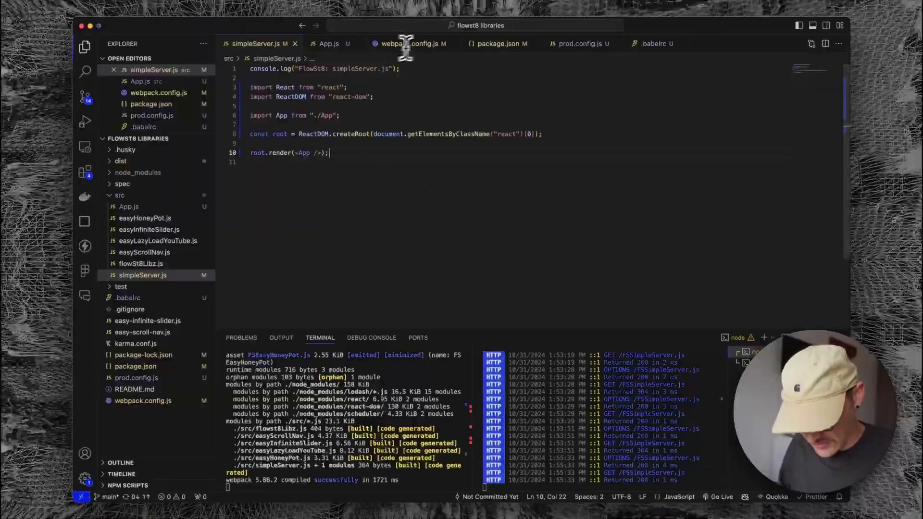
left_click(129, 207)
left_click(250, 68)
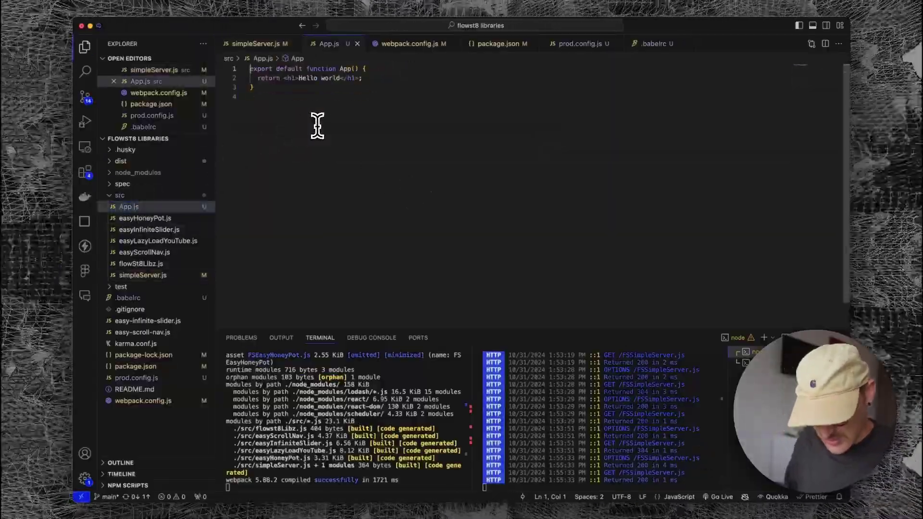
key("Return")
key("Return")
key("Up")
key("Up")
type("import ")
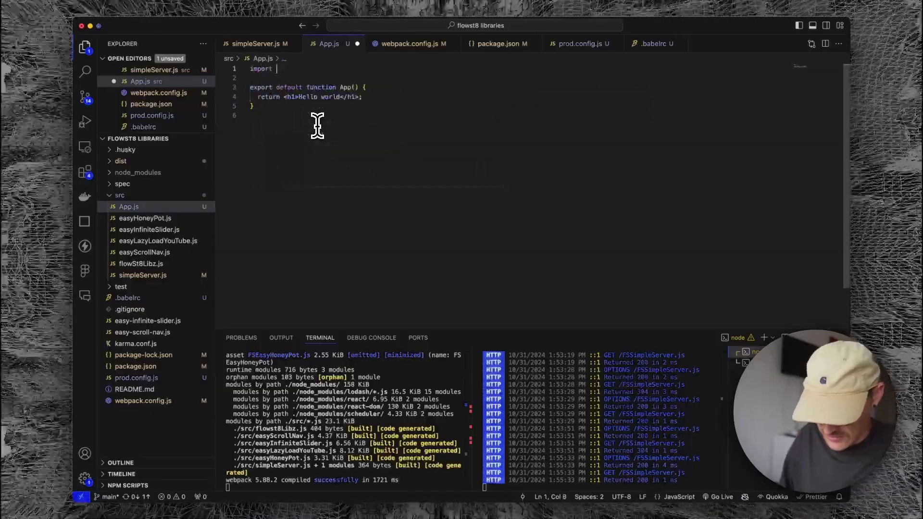
type("React from \"react\";")
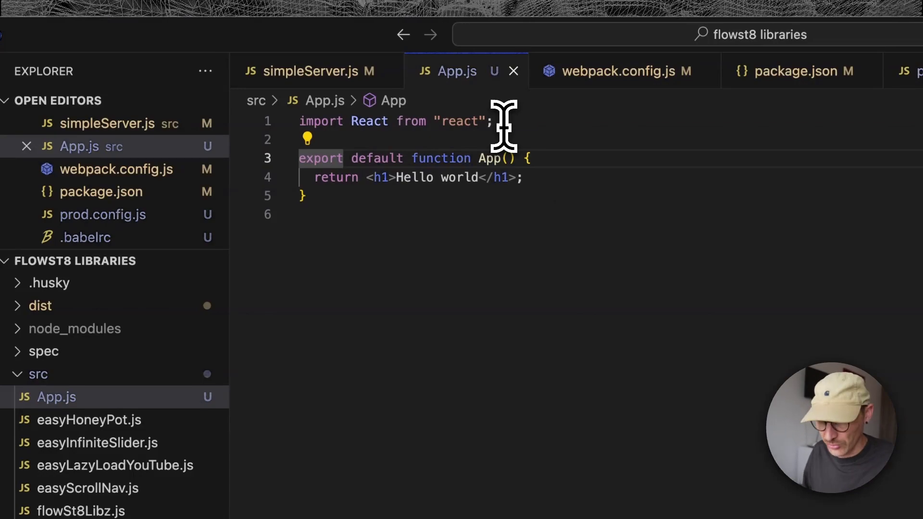
left_click_drag(498, 121, 269, 121)
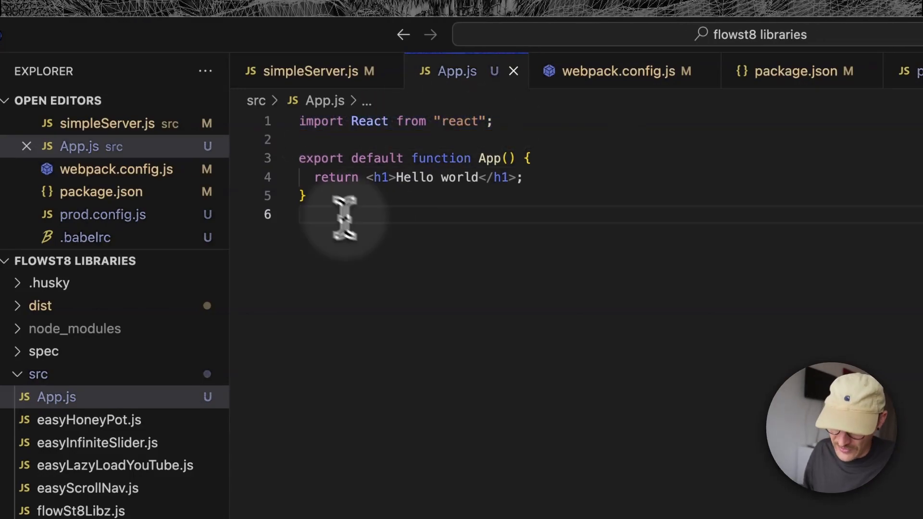
left_click_drag(345, 217, 298, 156)
left_click(397, 212)
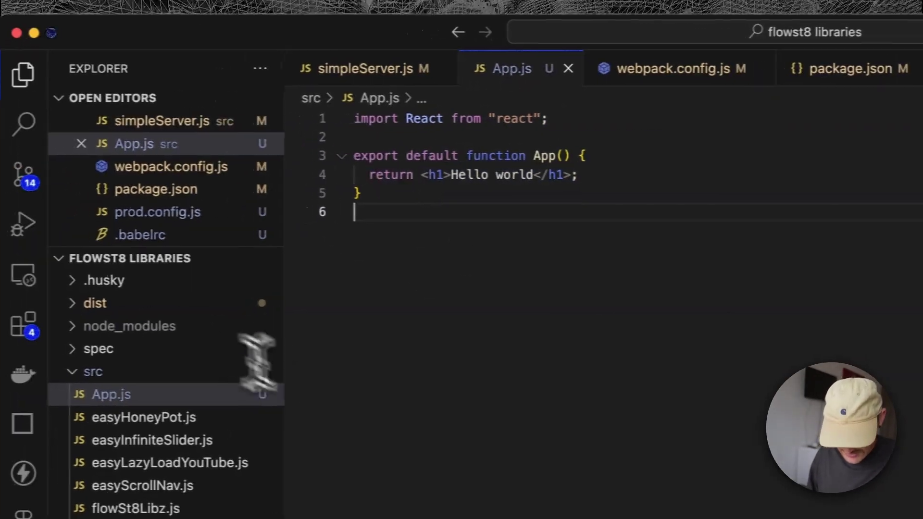
left_click(190, 423)
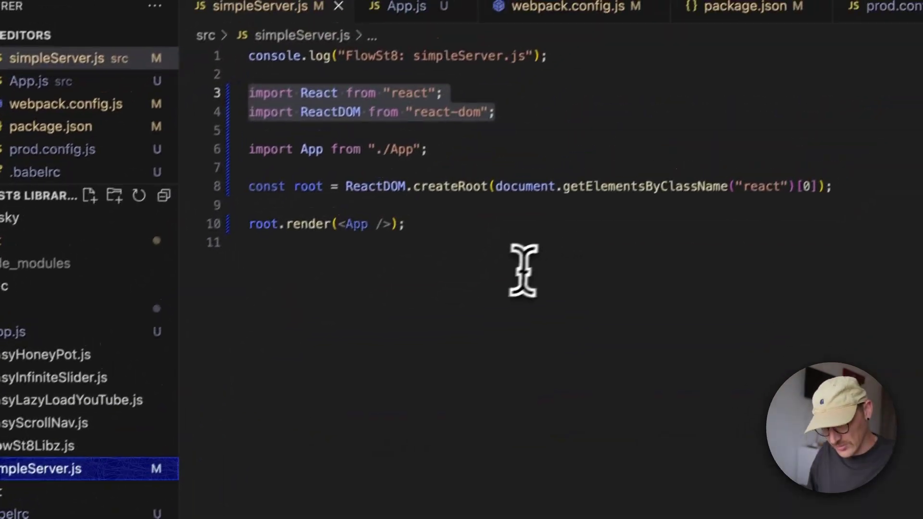
Step: Review the App import and render lines in simpleServer.js
left_click(405, 245)
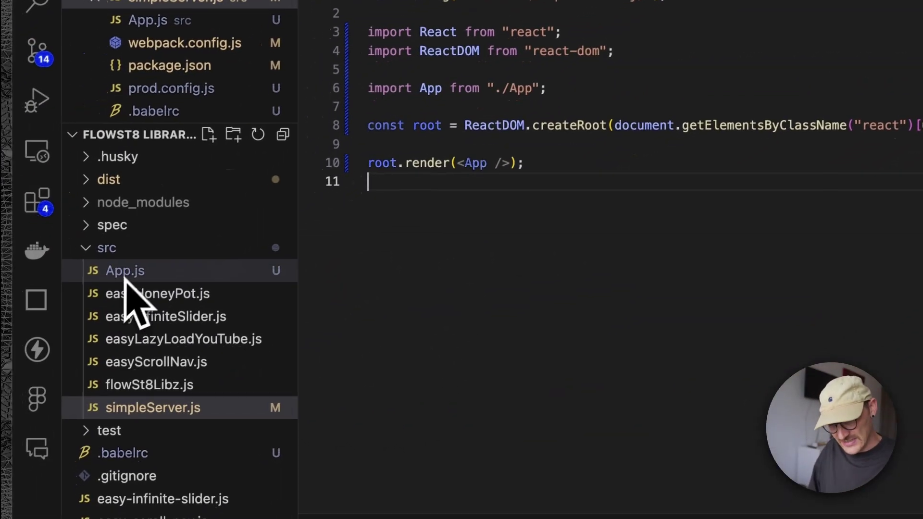
left_click_drag(498, 274, 350, 209)
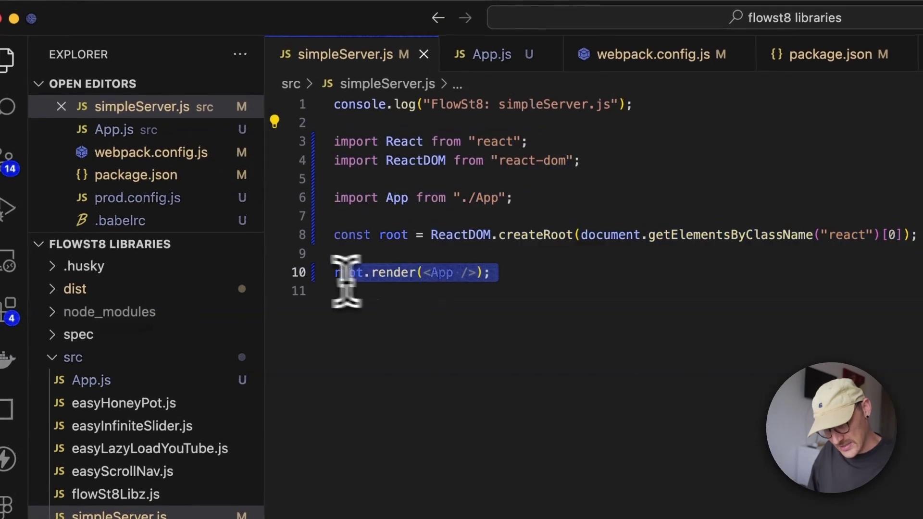
left_click_drag(338, 272, 288, 182)
left_click(491, 318)
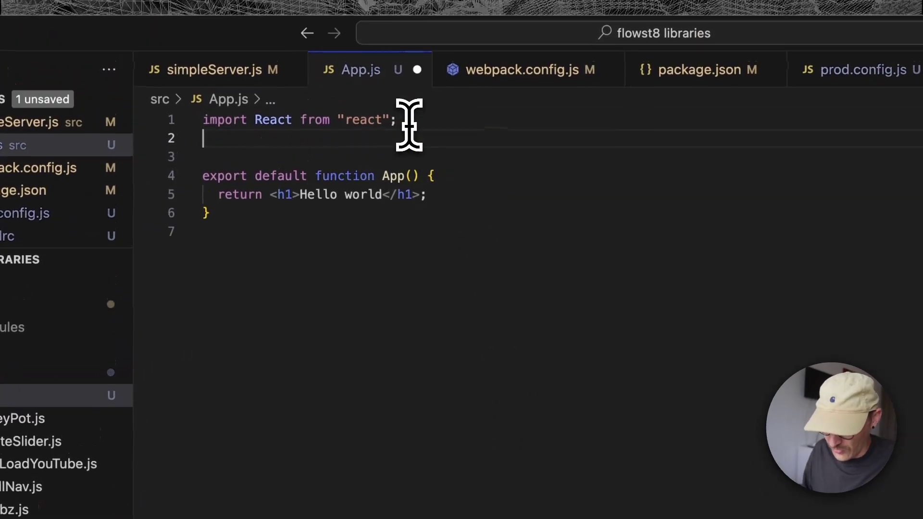
Step: Define const Header = () => <h1>Hello world</h1> and make App return <Header />
key("Return")
key("Return")
type("const Head")
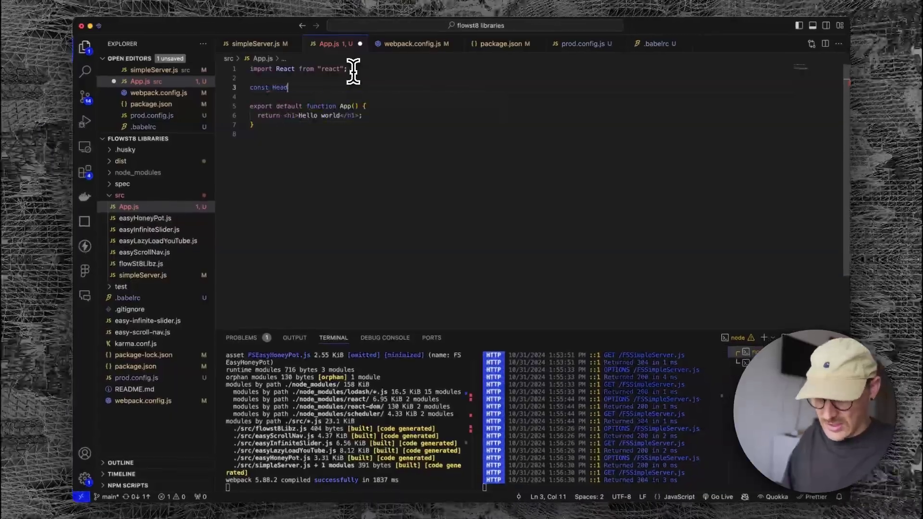
type("er = ")
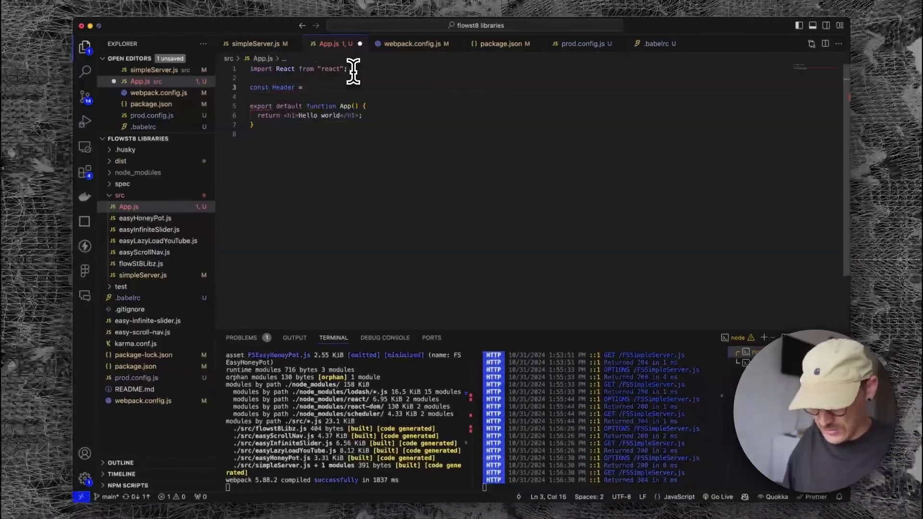
type("() =>")
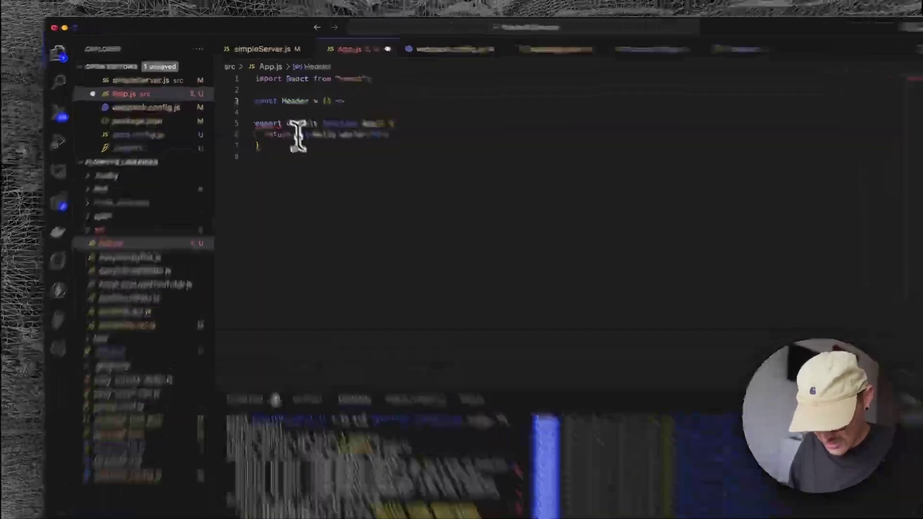
left_click_drag(284, 115, 361, 115)
key("ctrl+x")
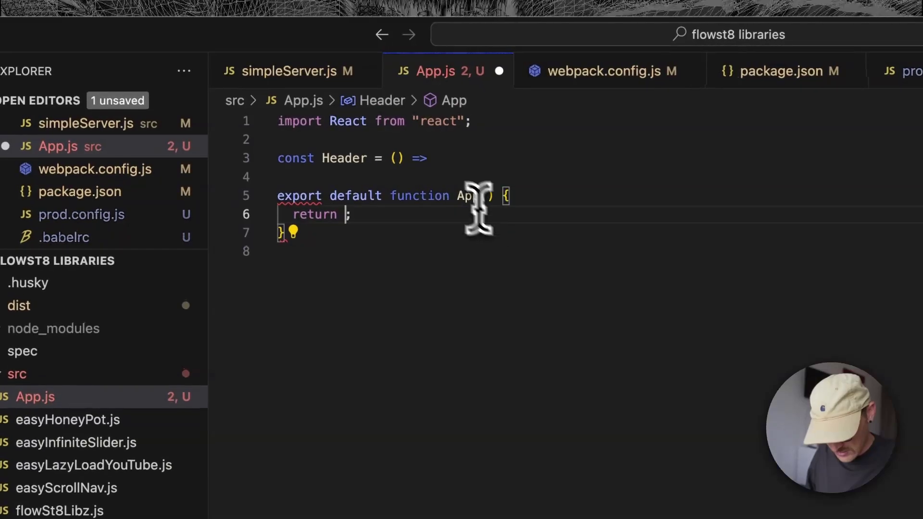
left_click(441, 163)
type("<h1>Hello world</h1>")
left_click(347, 214)
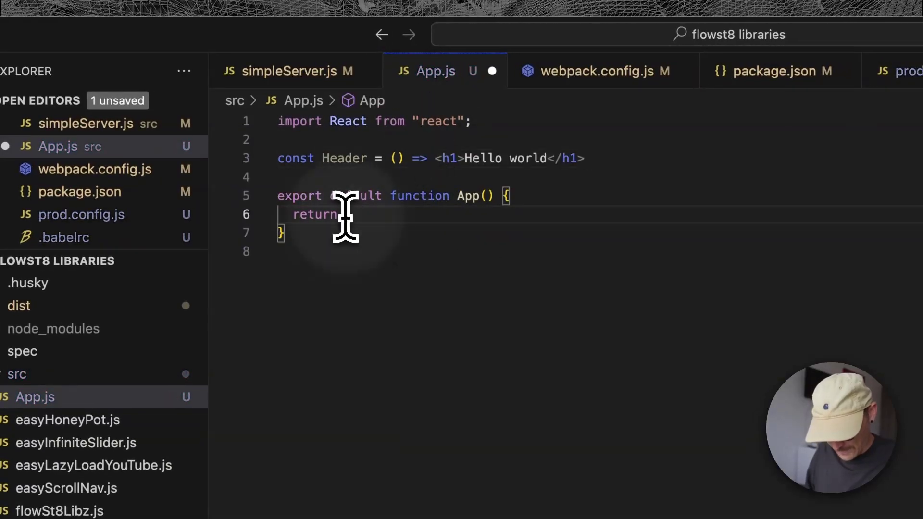
type("<He")
key("BackSpace")
key("BackSpace")
type("Header")
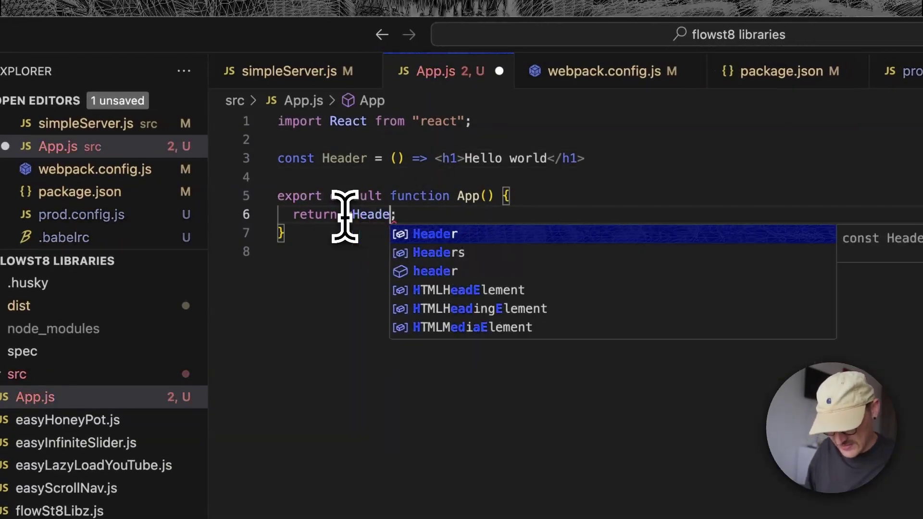
type(" />")
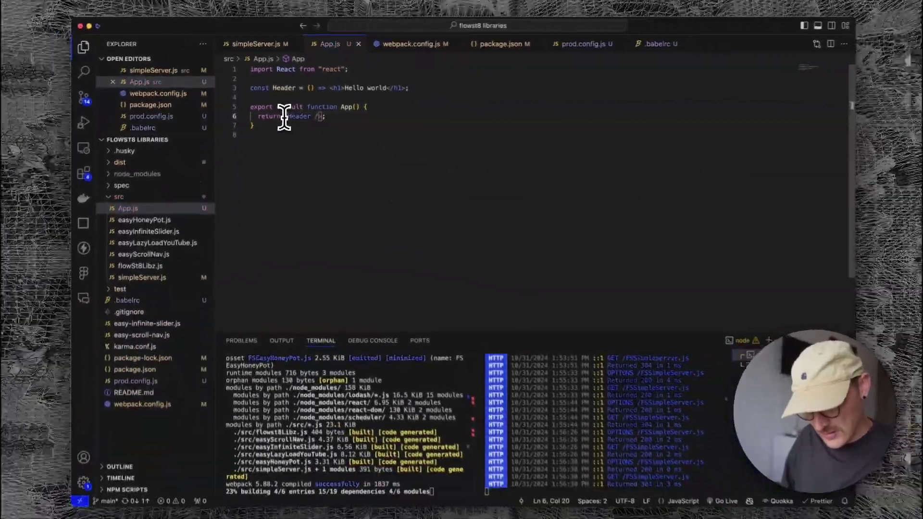
key("super+Tab")
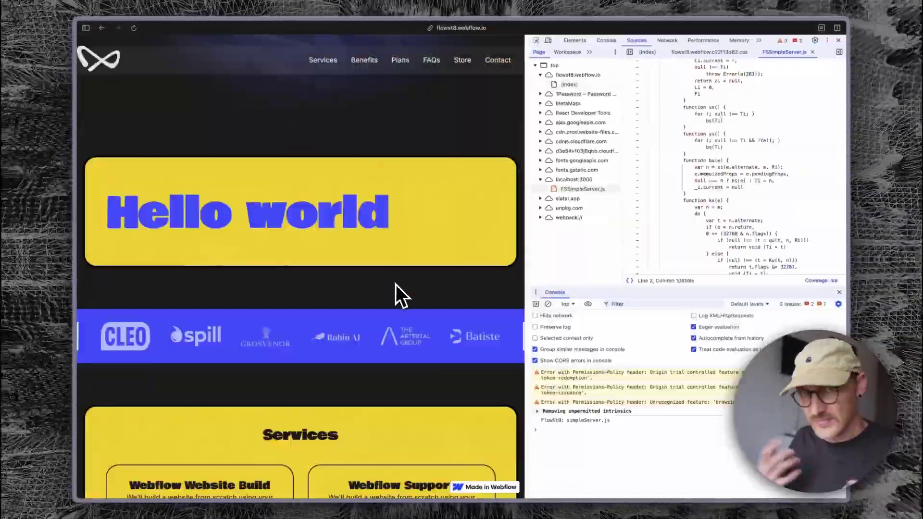
key("super+Tab")
Step: Create src/Header.js beginning export default function Heading with a return line
right_click(120, 196)
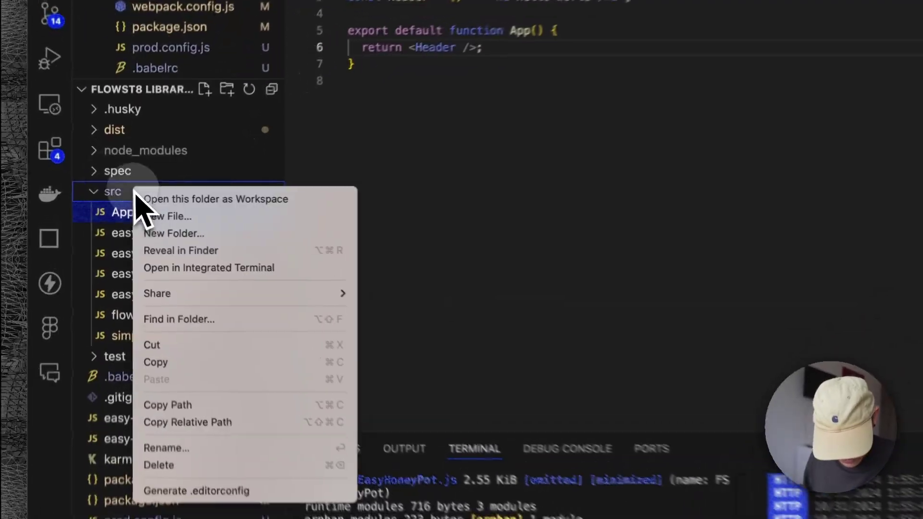
left_click(166, 218)
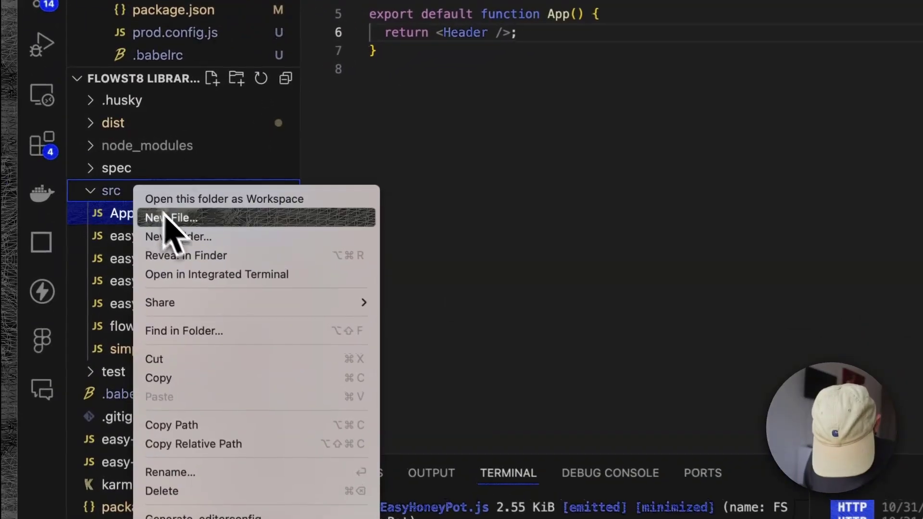
type("Header.js")
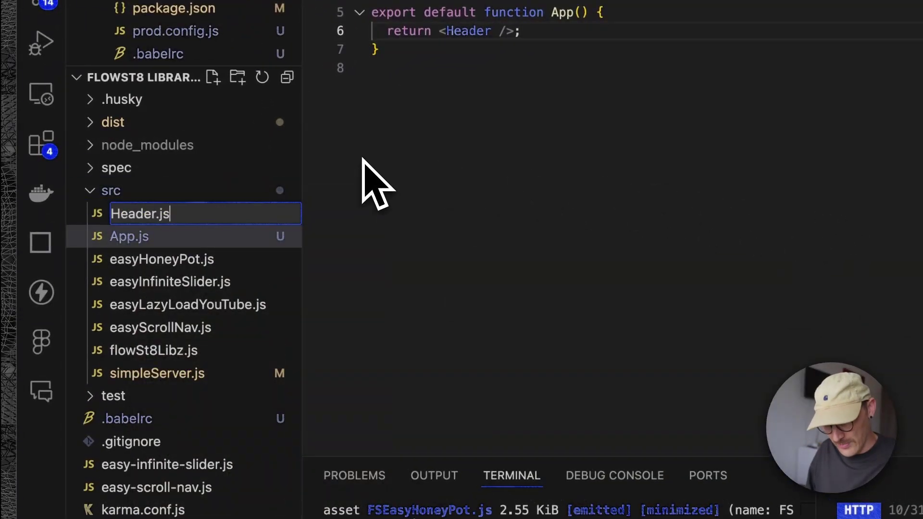
key("Return")
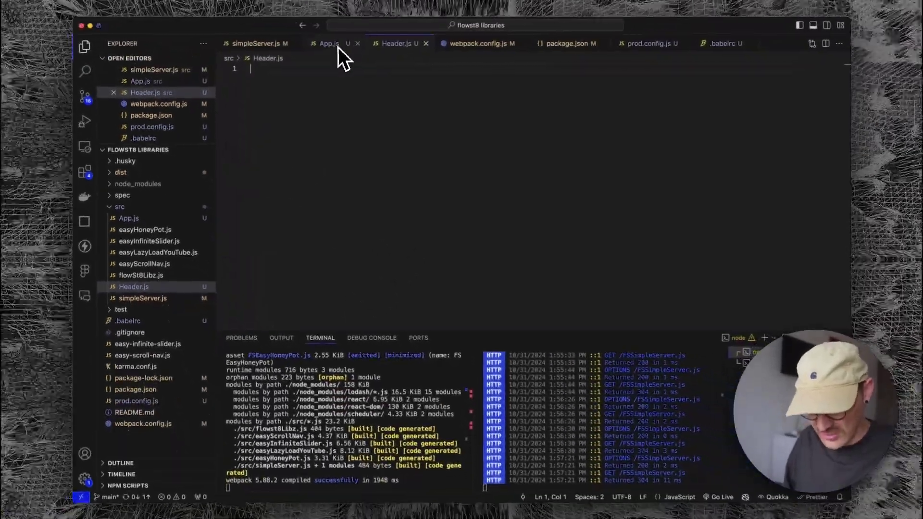
type("export")
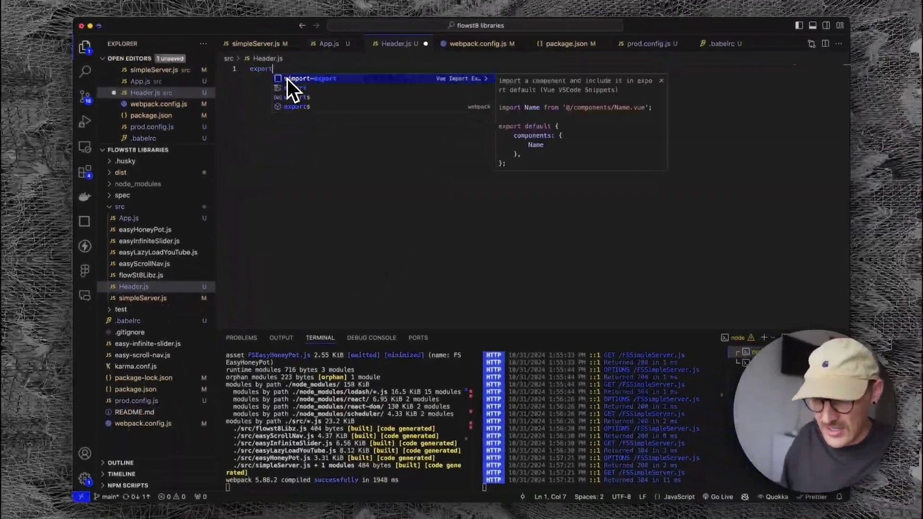
type(" defaul")
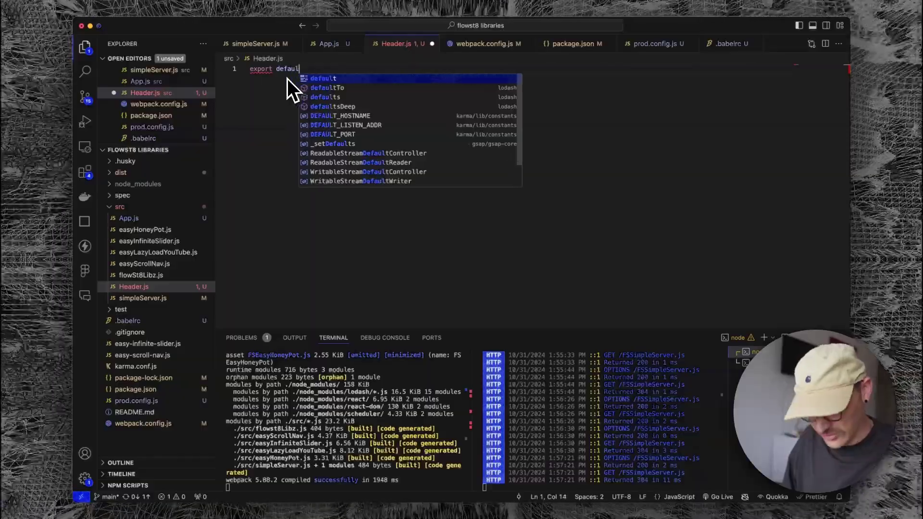
type("t functionHead")
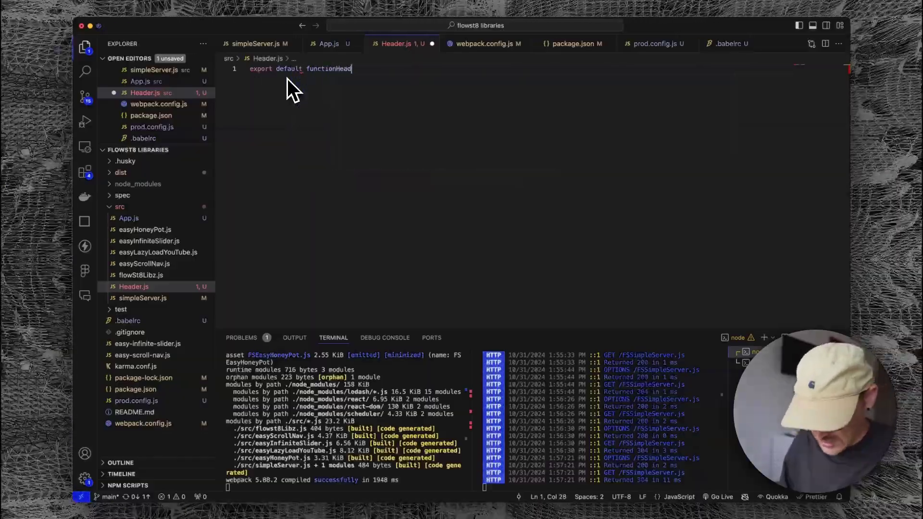
key("BackSpace")
type("Hea")
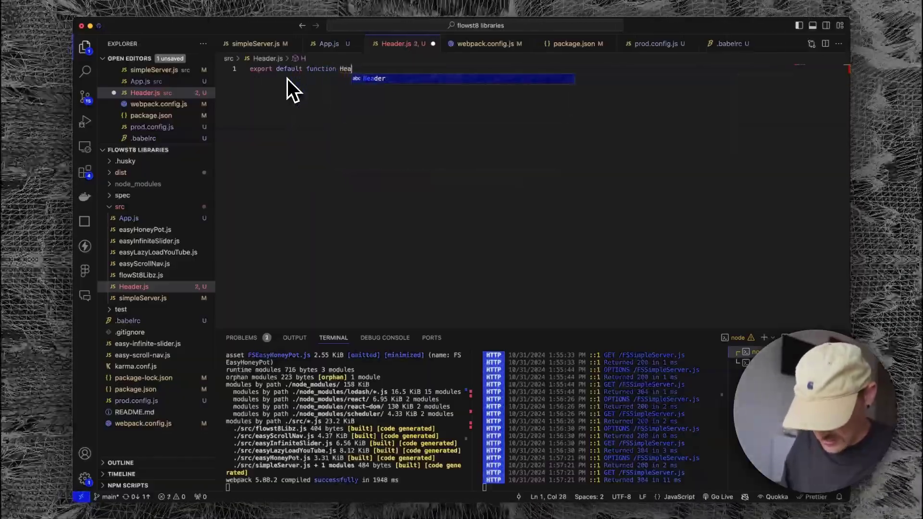
type("ding")
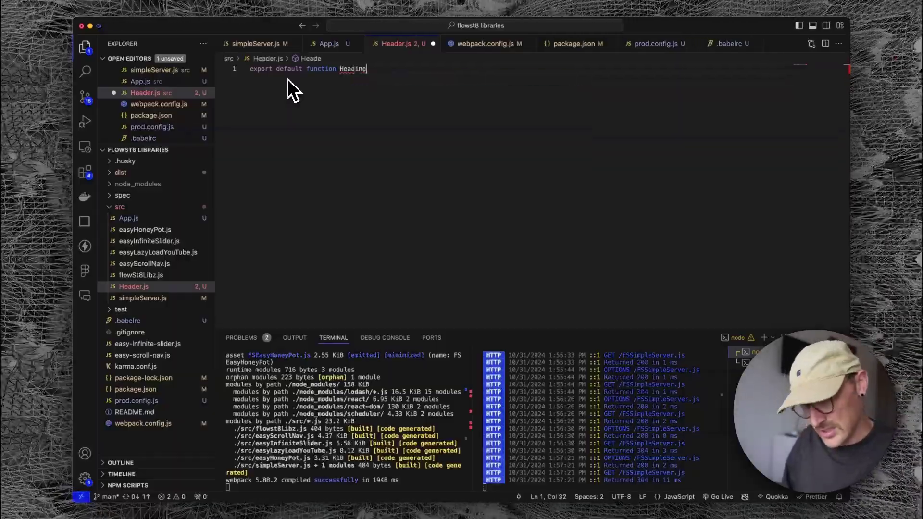
type(" {")
key("Return")
type("ret")
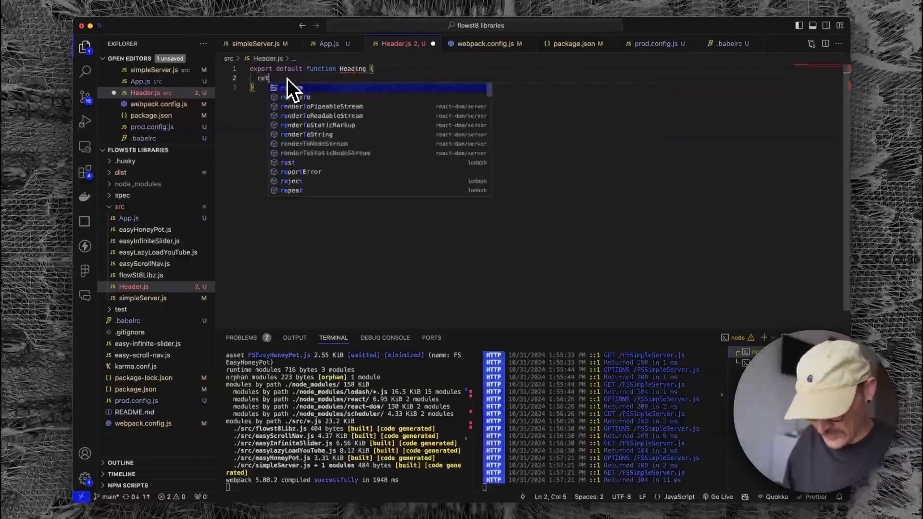
type("urn")
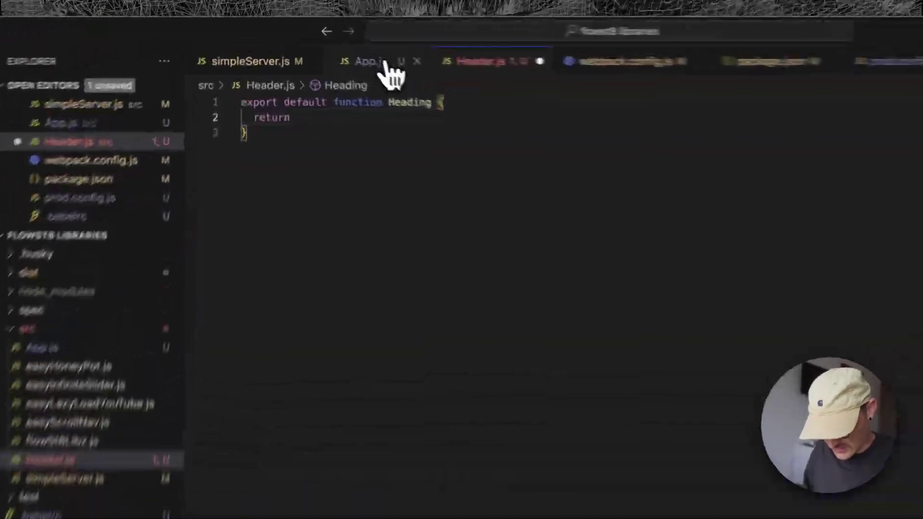
left_click(330, 44)
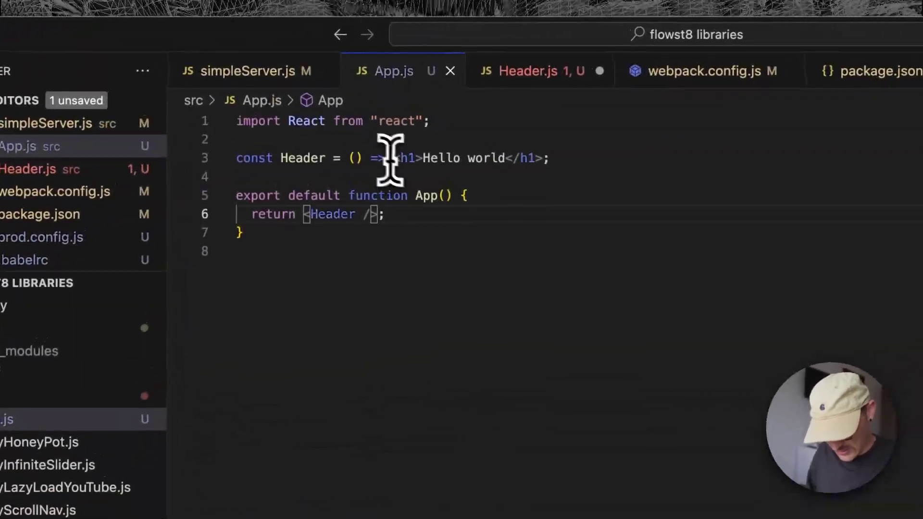
Step: Move <h1>Hello world</h1> into Header.js's return and delete App.js's inline Header line
left_click_drag(390, 157, 540, 158)
key("ctrl+x")
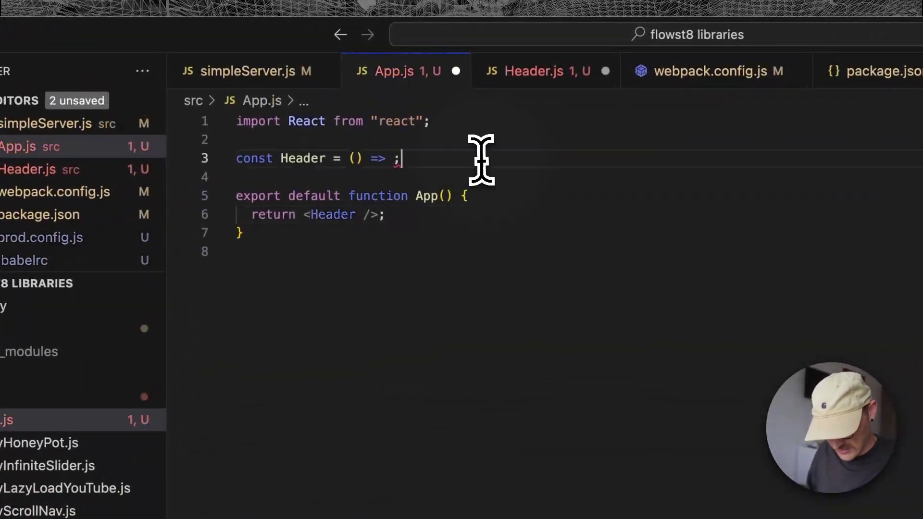
key("ctrl+shift+k")
left_click(539, 71)
key("ctrl+v")
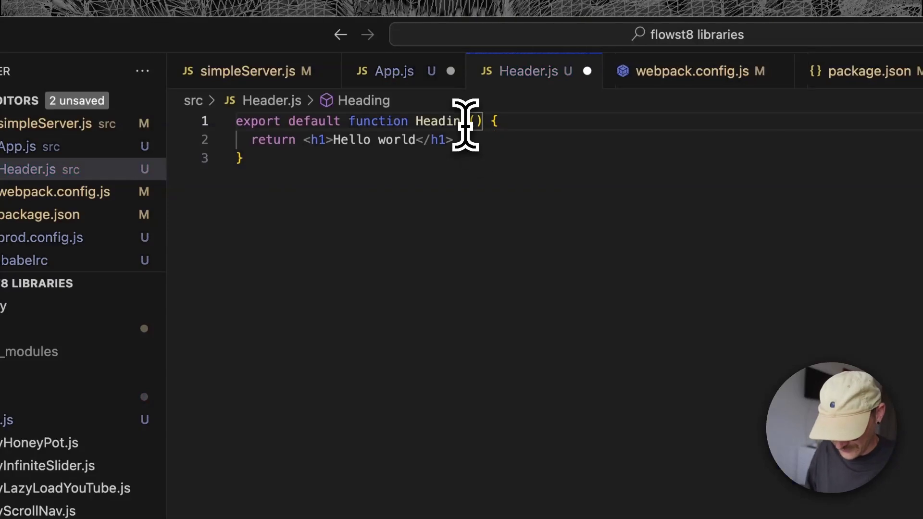
Step: Add import Header from 'Header' to App.js and check the browser
left_click(394, 71)
key("Return")
type("impo")
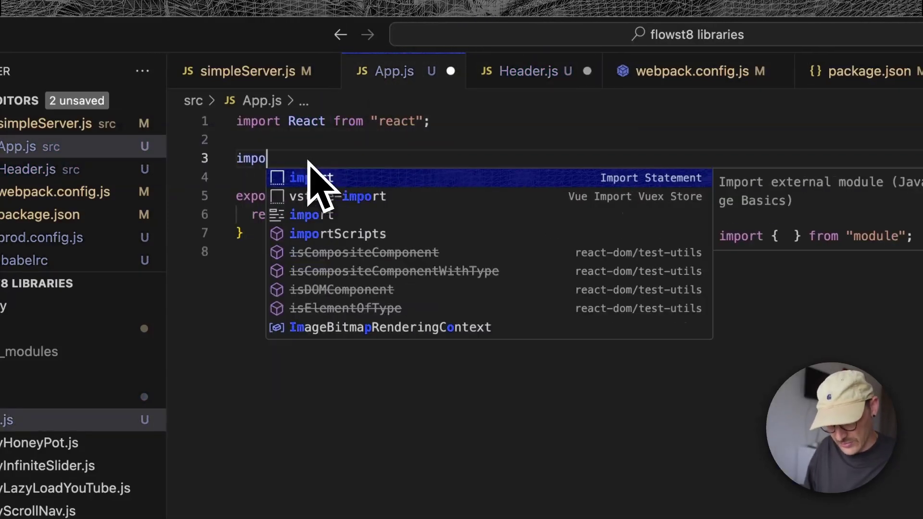
type("rt Headin")
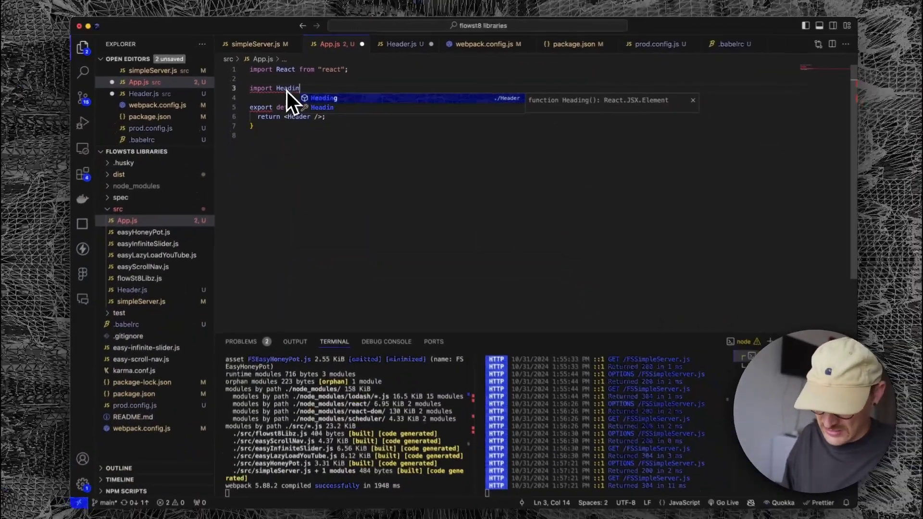
key("BackSpace")
key("BackSpace")
type("er from")
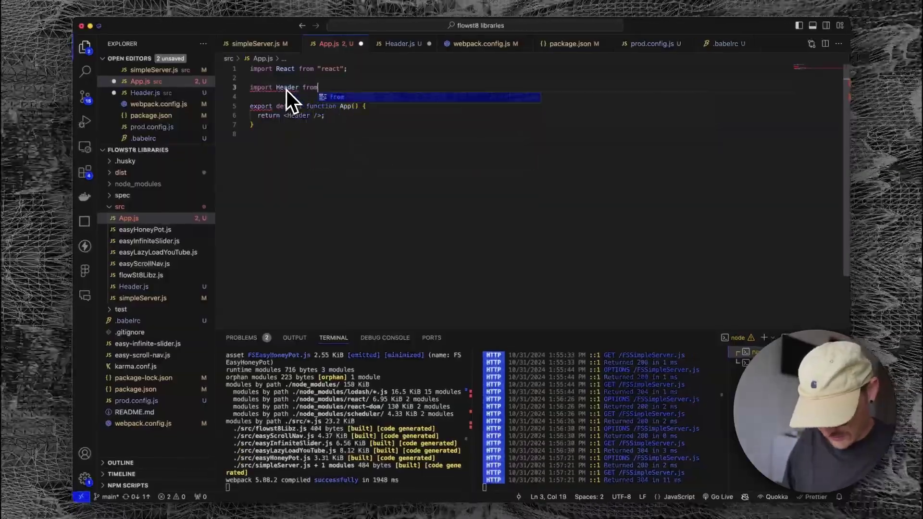
type(" 'Head")
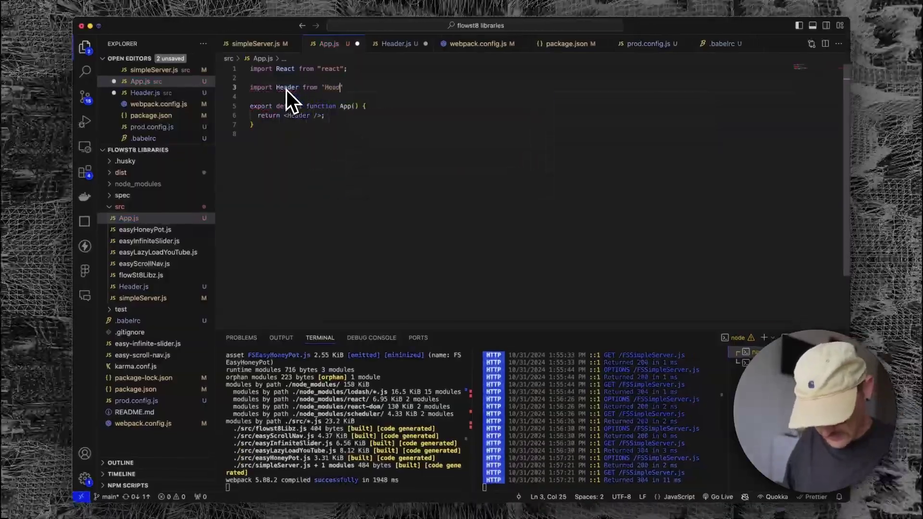
type("er\";")
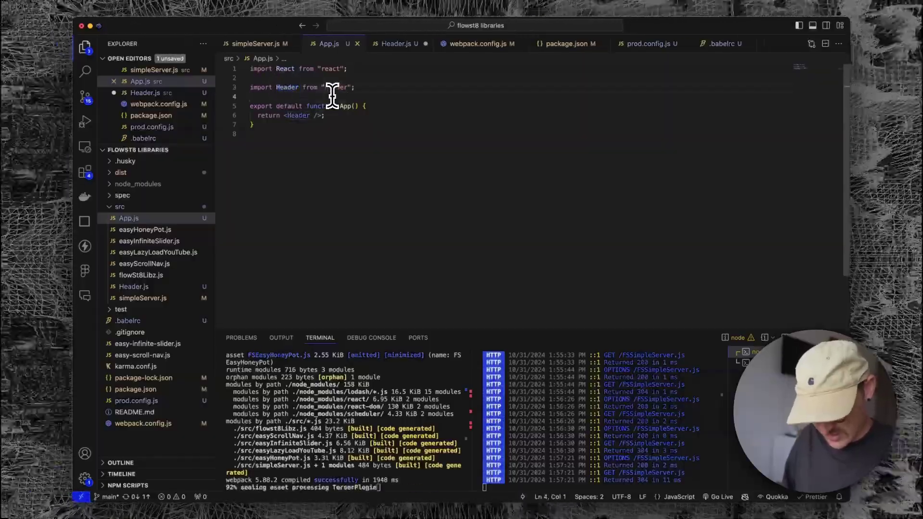
key("super+Tab")
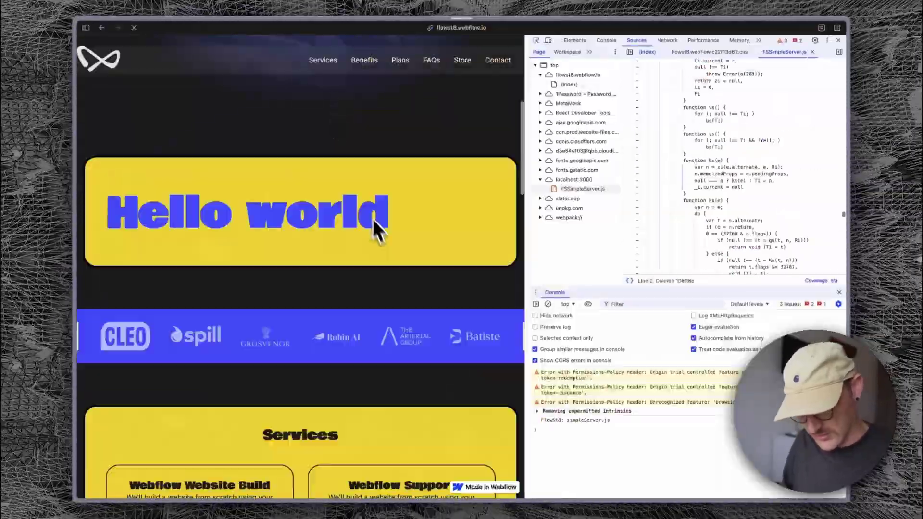
key("super+Tab")
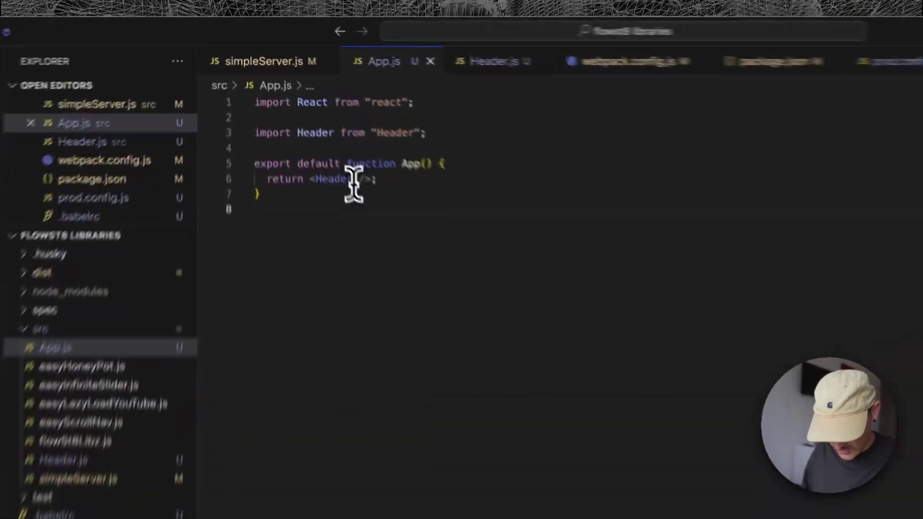
Step: Rename the heading function to HeadingOne and the Header.js file to HeadingOne.js
double_click(297, 116)
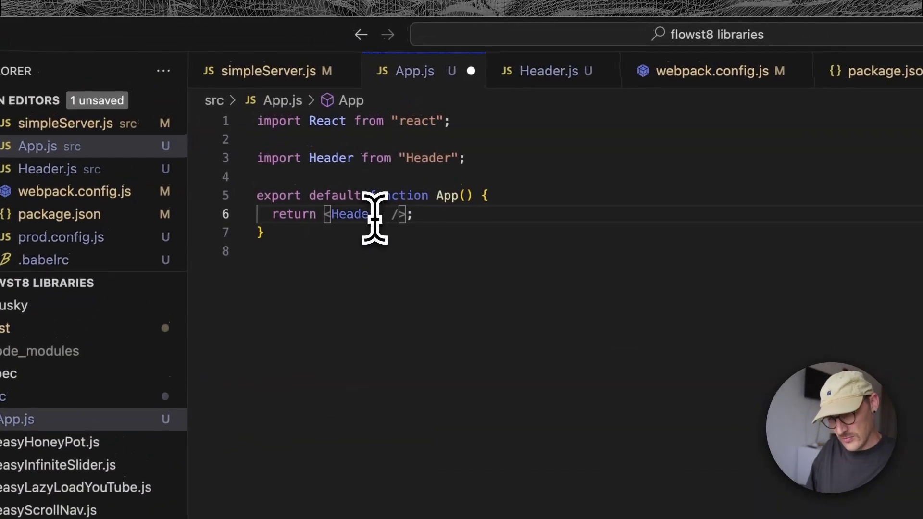
left_click(555, 70)
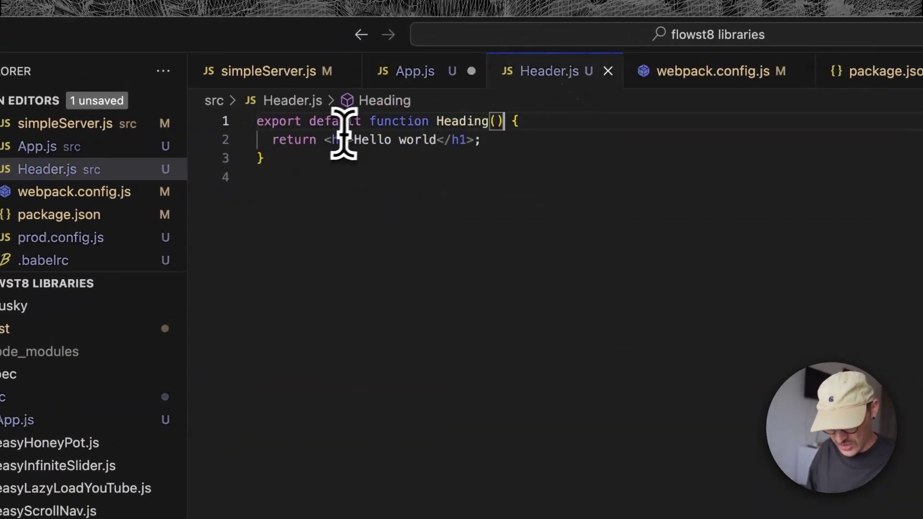
left_click_drag(355, 140, 432, 140)
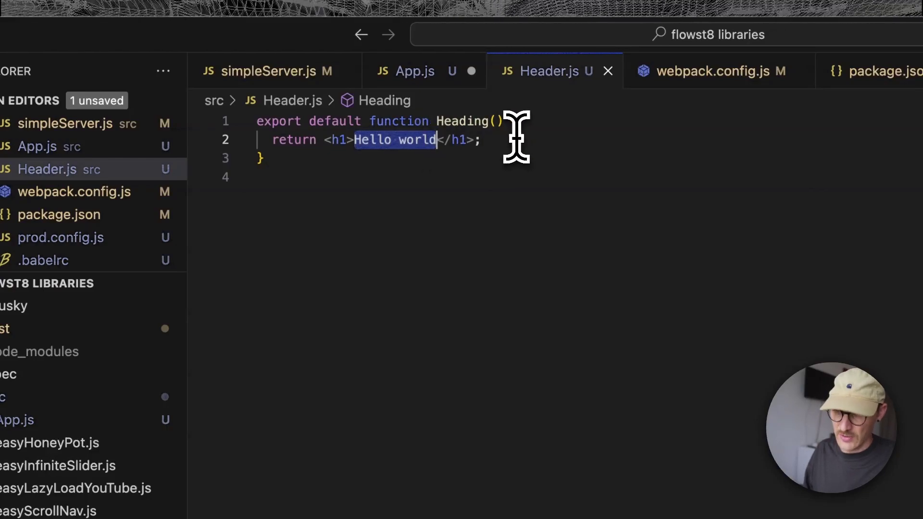
left_click(490, 121)
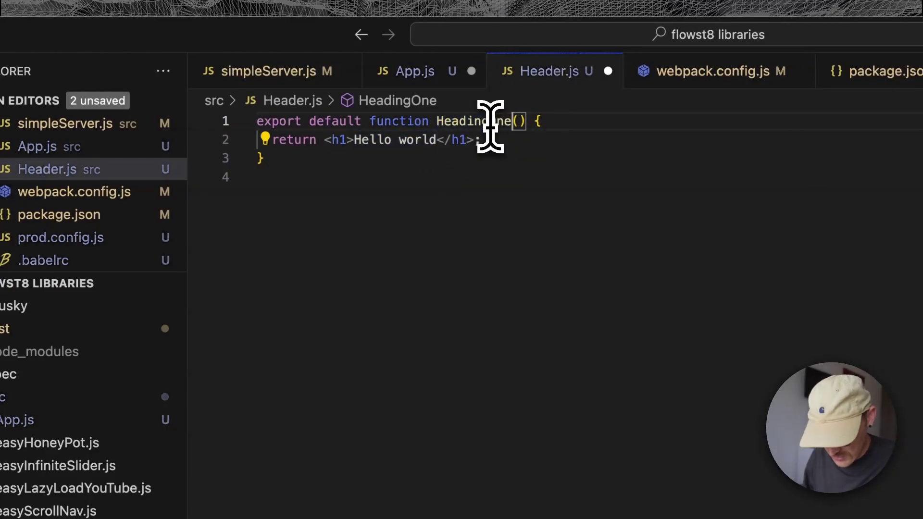
right_click(248, 299)
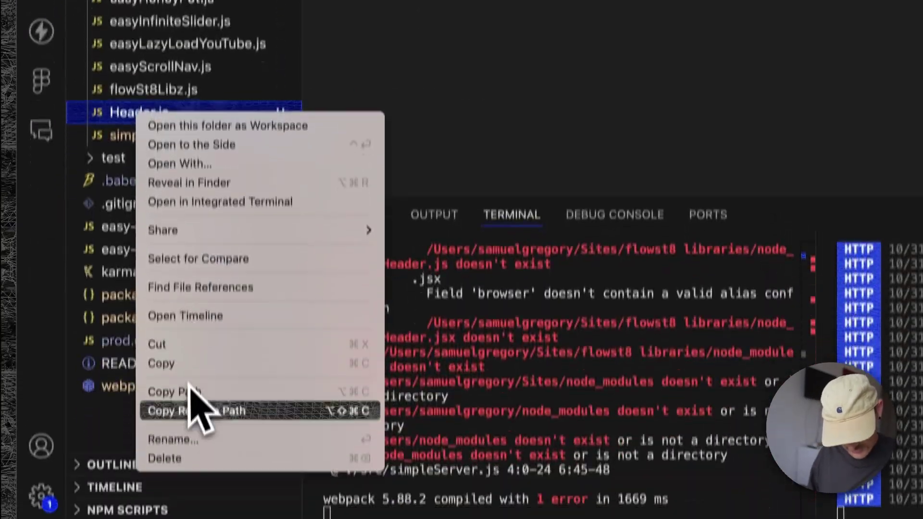
left_click(171, 438)
type("Heading")
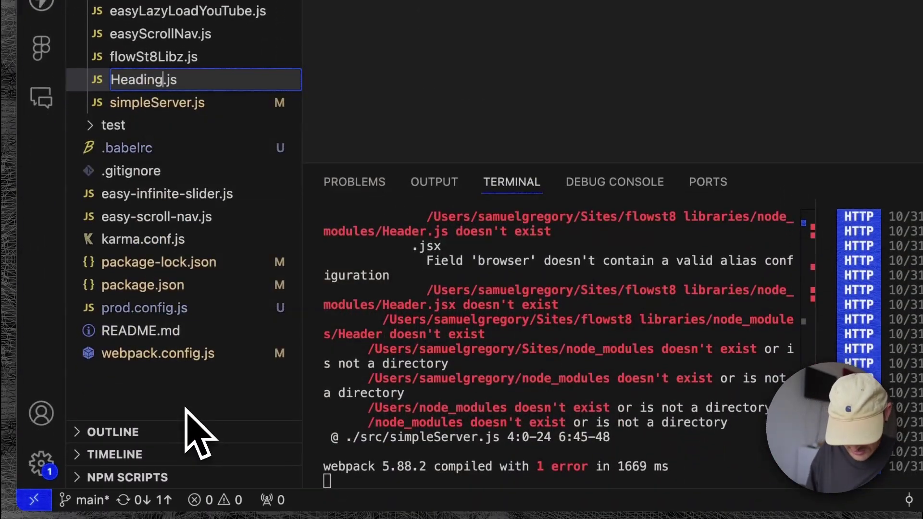
type("One")
key("Return")
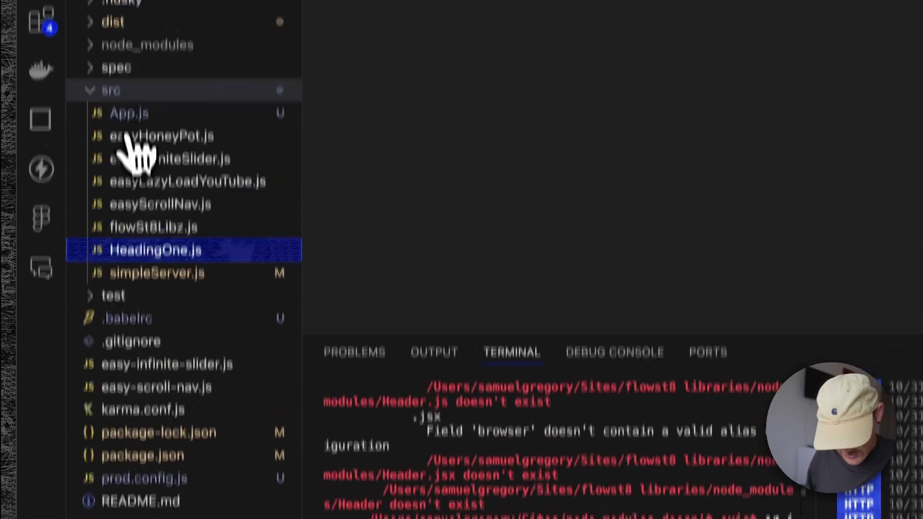
Step: Update App.js to import and render HeadingOne instead of Header, and save it
left_click(129, 114)
left_click_drag(425, 131, 462, 132)
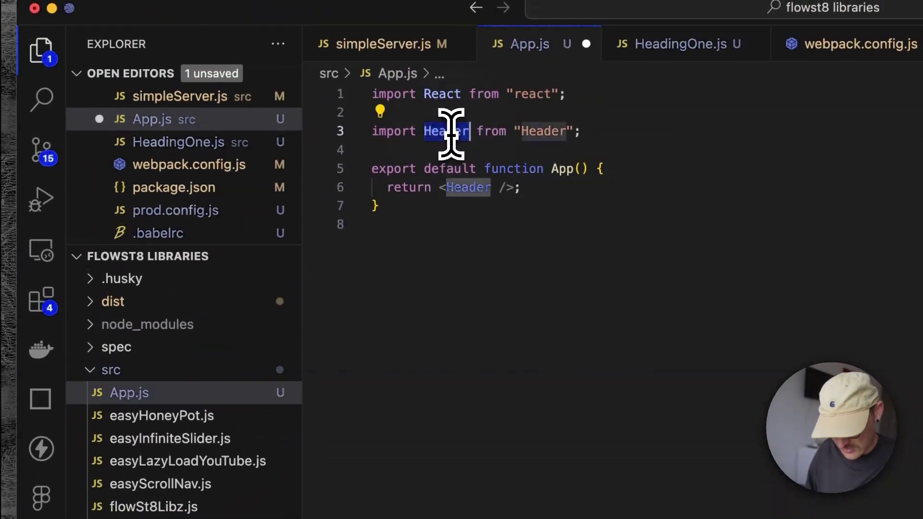
type("HeadingO")
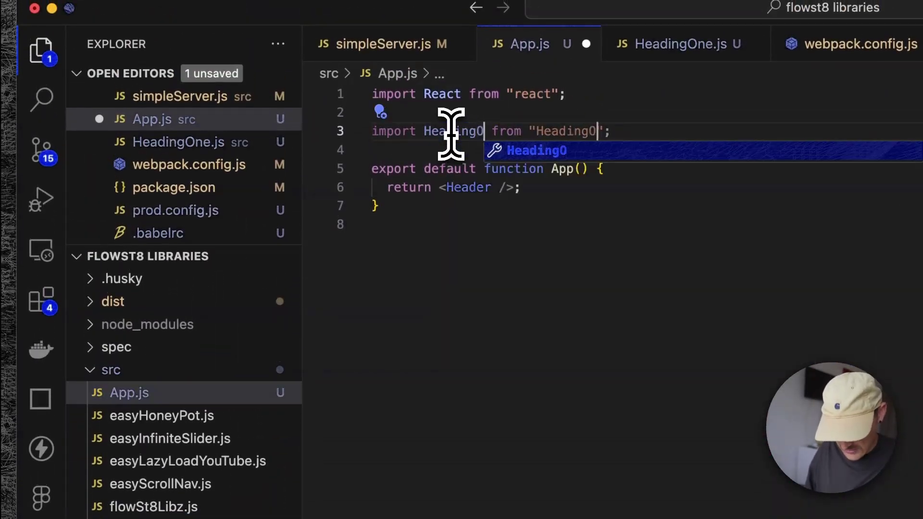
type("ne")
double_click(462, 131)
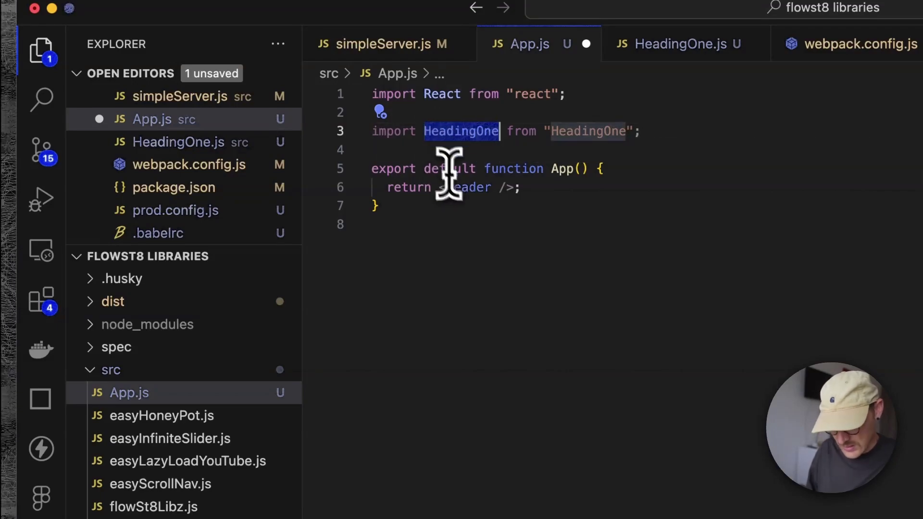
double_click(465, 188)
key("ctrl+v")
key("ctrl+s")
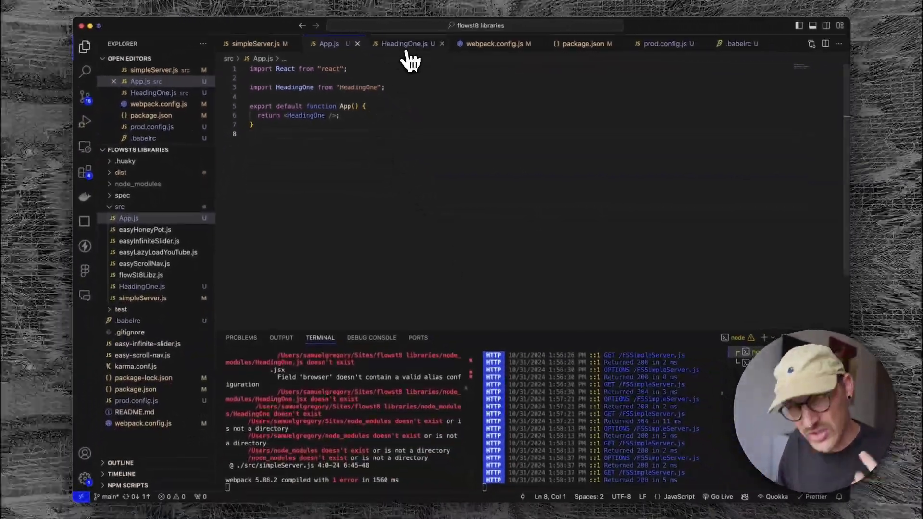
left_click(407, 44)
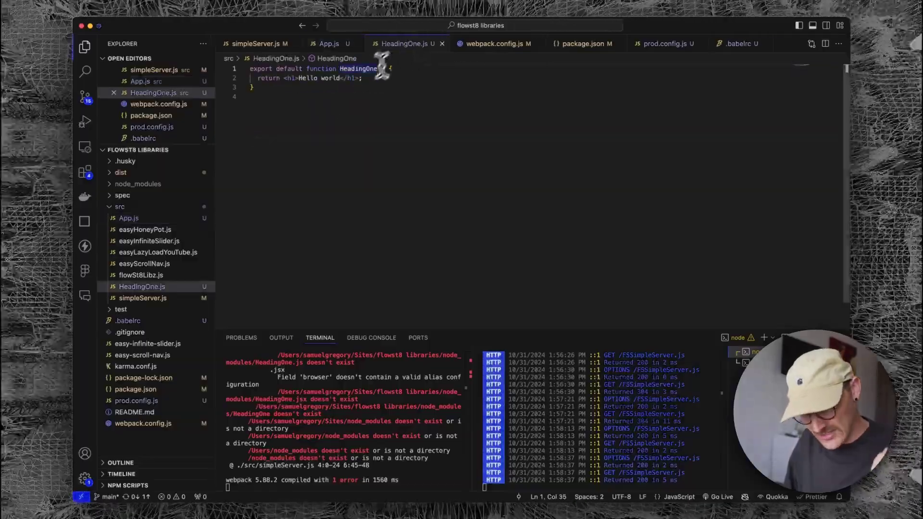
Step: Replace HeadingOne's hard-coded Hello world heading with the text prop and save
left_click(340, 79)
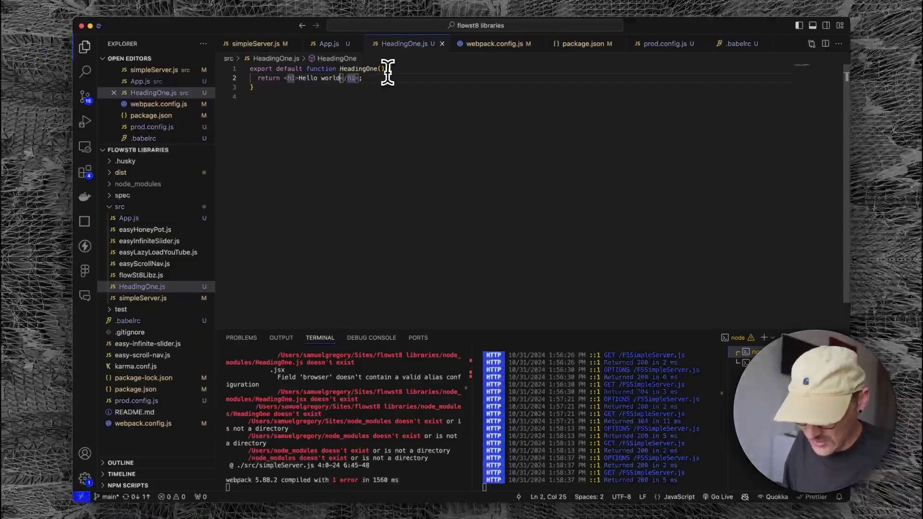
left_click(382, 69)
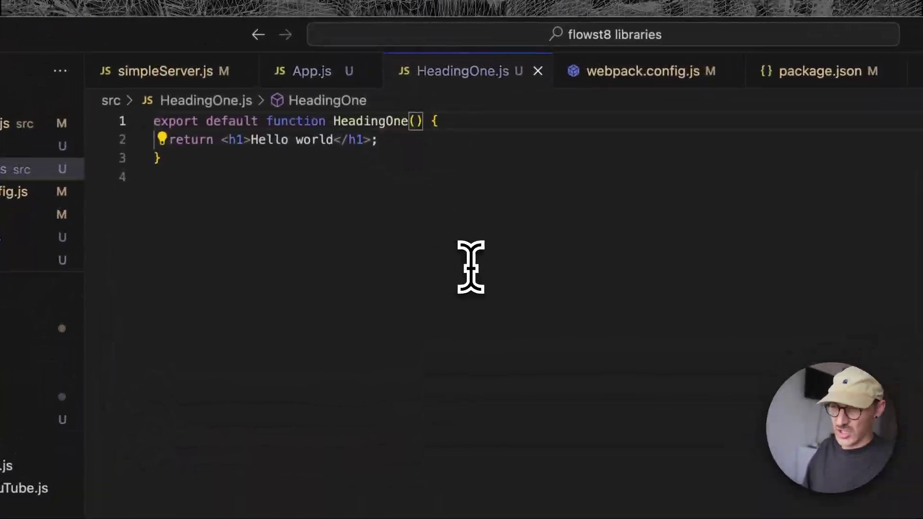
type("text")
key("Escape")
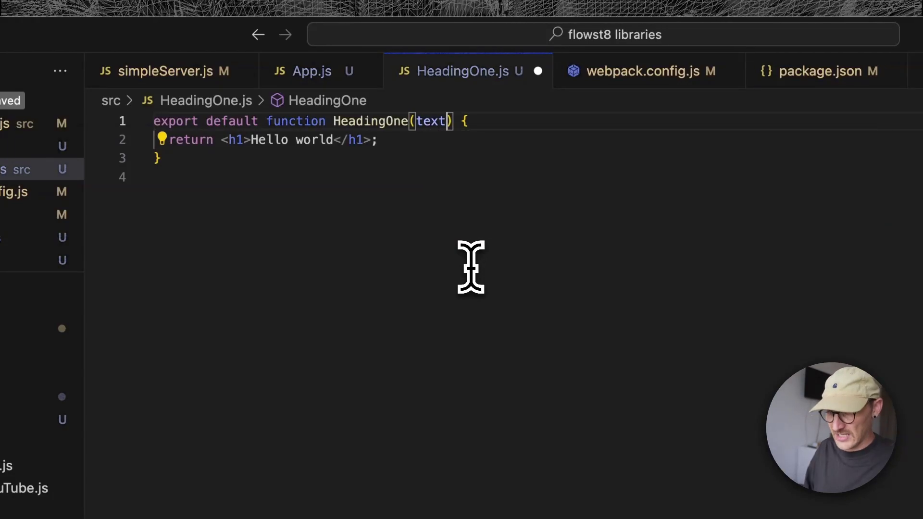
type("'Hello world")
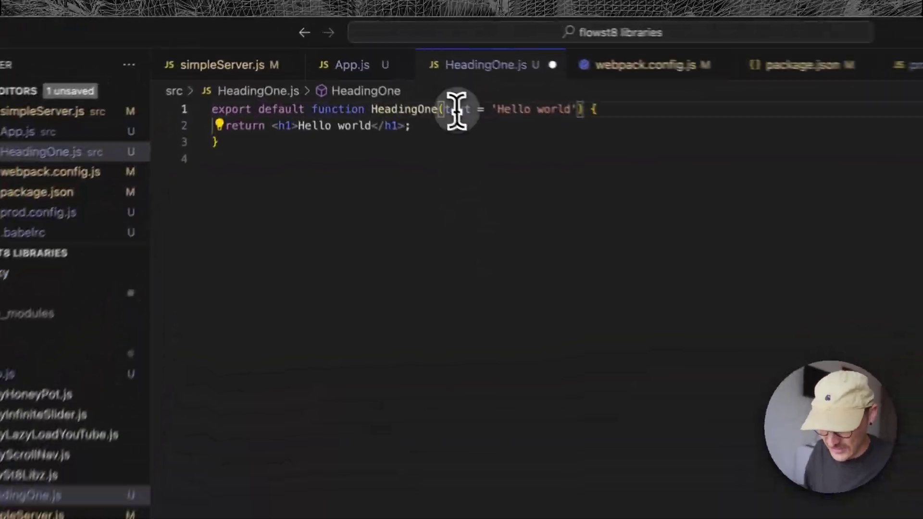
double_click(388, 69)
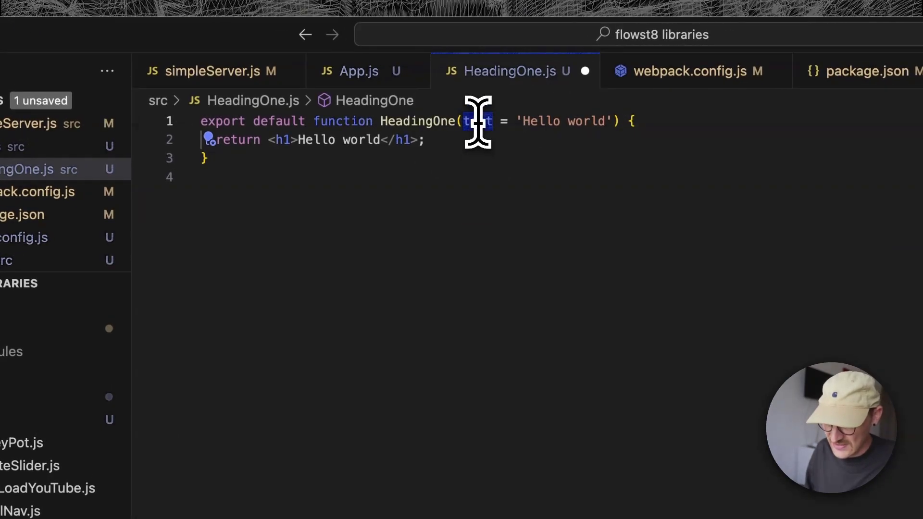
left_click_drag(298, 140, 368, 139)
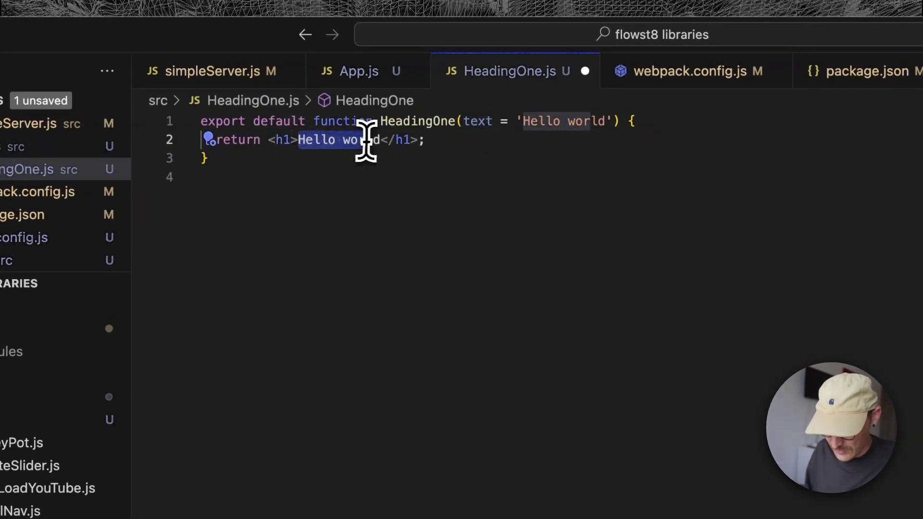
key("BackSpace")
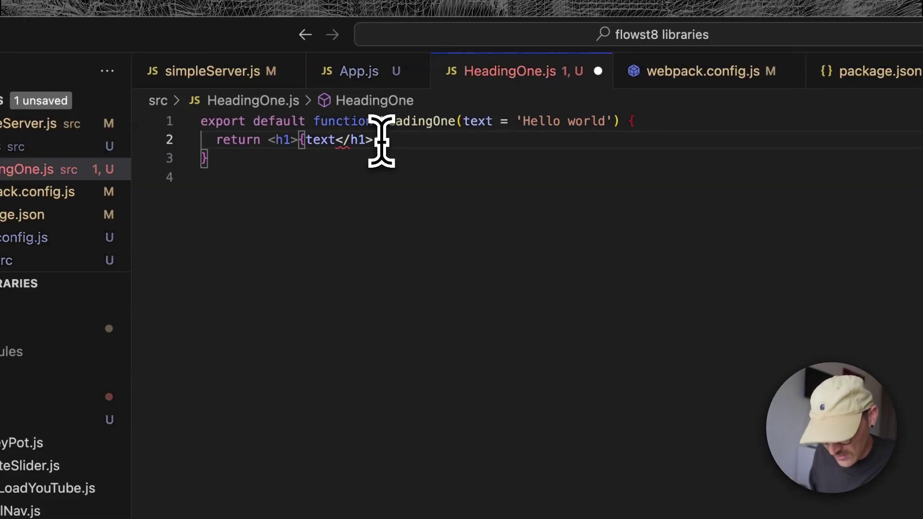
key("ctrl+s")
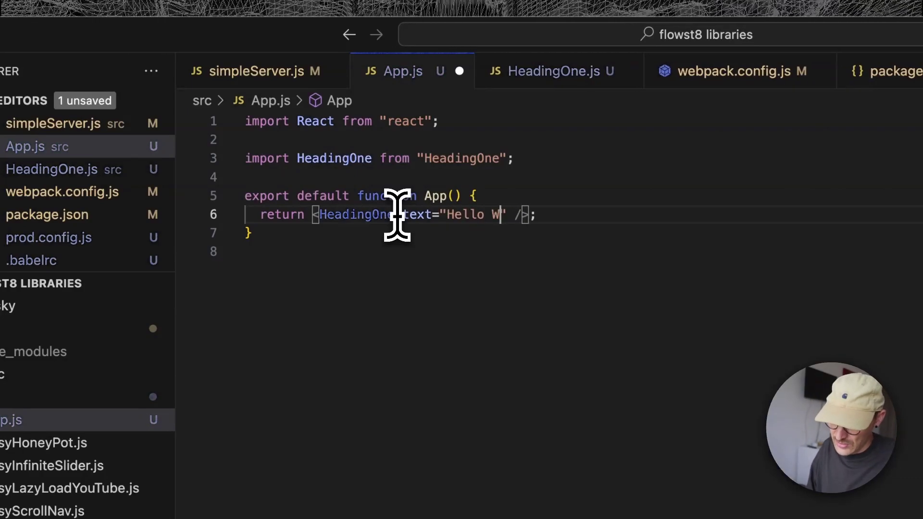
type("!")
Step: In App.js, pass text "Hello Wombats!" and change the import path to ./HeadingOne
key("ctrl+s")
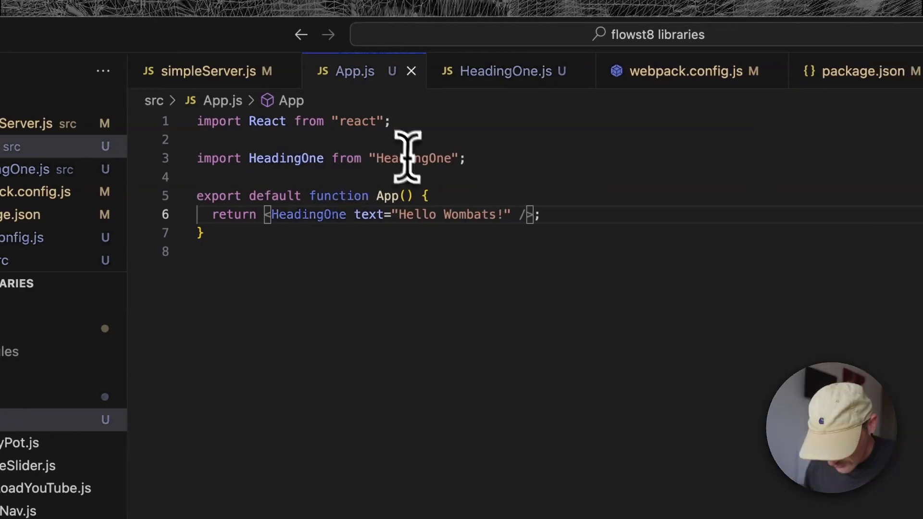
left_click(379, 160)
type("./")
key("Escape")
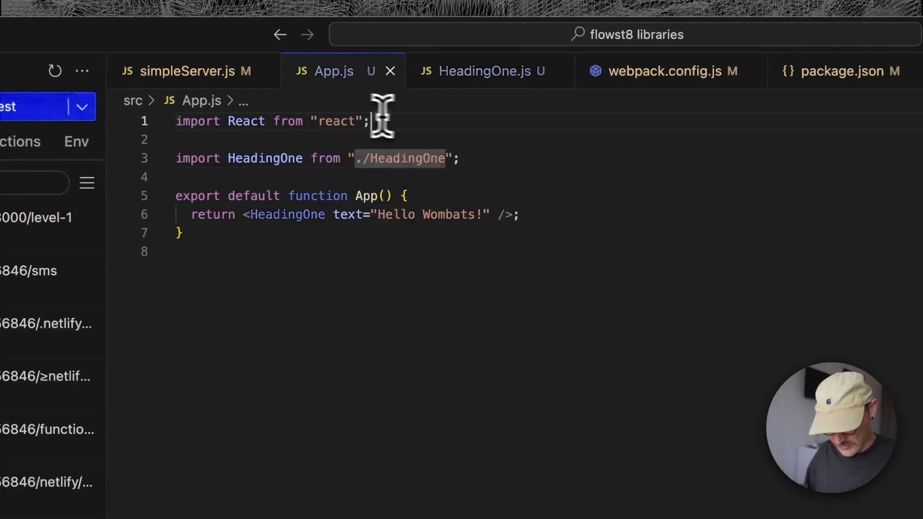
Step: Copy App's React import line into the top of HeadingOne.js and save it
triple_click(390, 122)
left_click(498, 71)
left_click(428, 211)
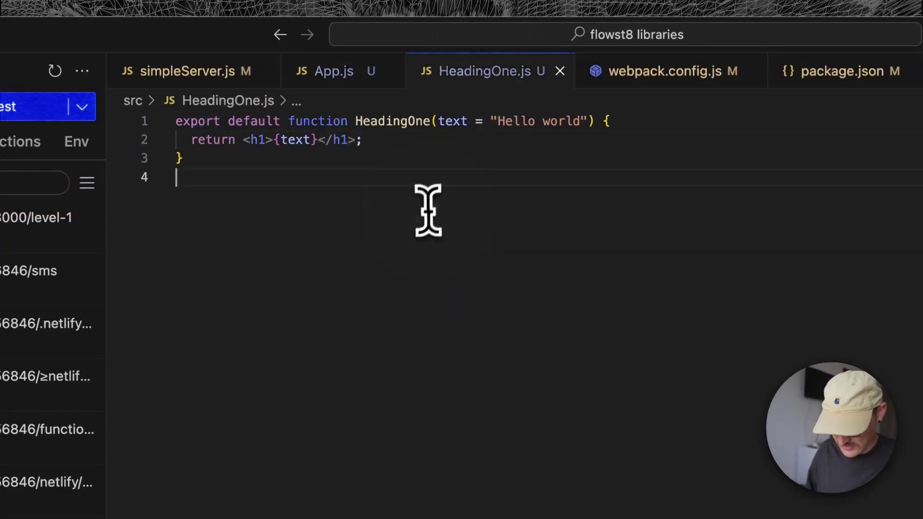
key("Return")
key("Return")
type("import React from \"react\";")
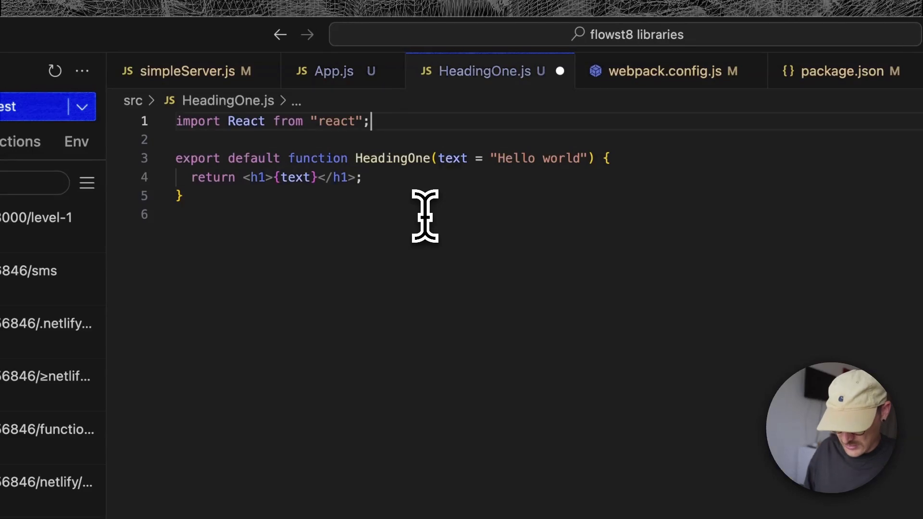
left_click(437, 158)
type("{")
key("ctrl+s")
left_click(404, 178)
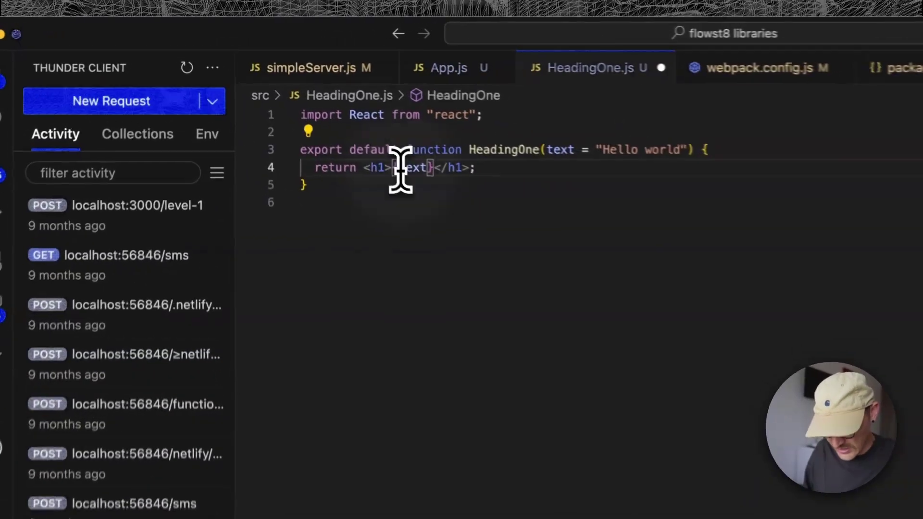
type("text.")
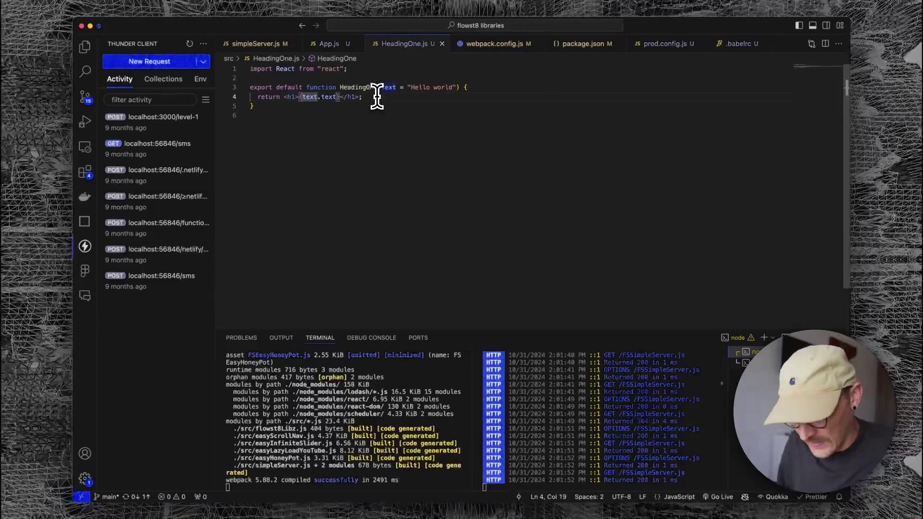
Step: Use props.text and id={props.id} in HeadingOne's h1, and pass id="123" from App
double_click(390, 87)
left_click_drag(396, 157, 507, 158)
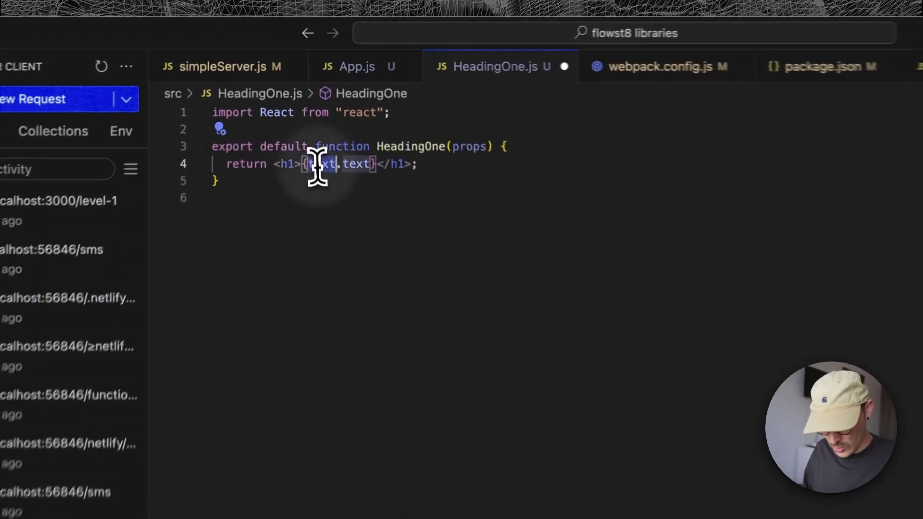
type("ps")
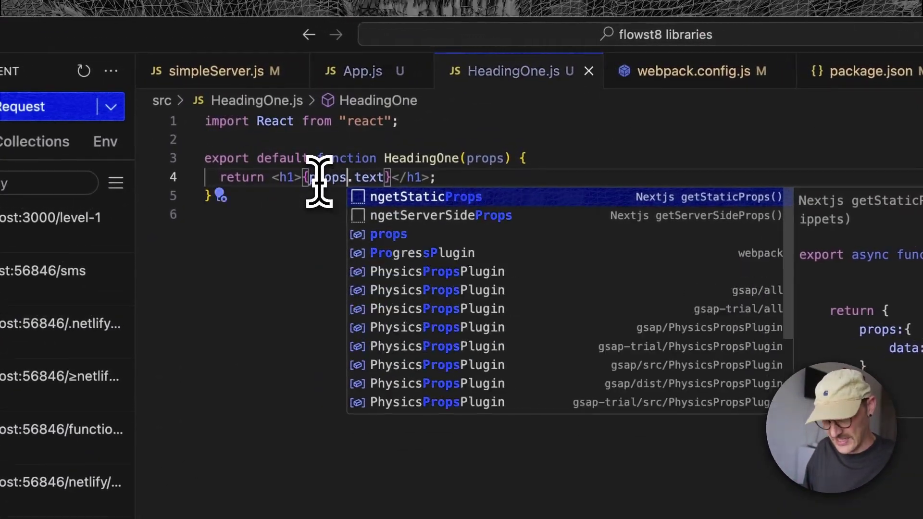
left_click(358, 71)
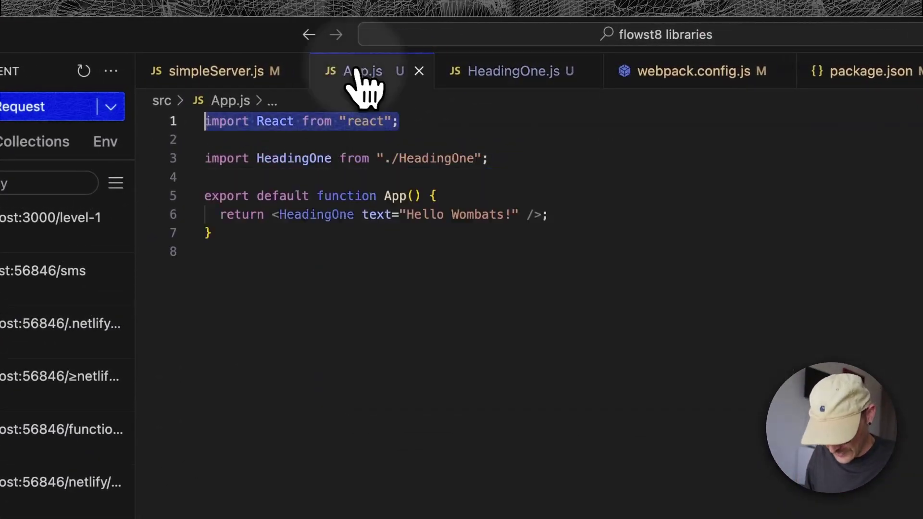
left_click(469, 71)
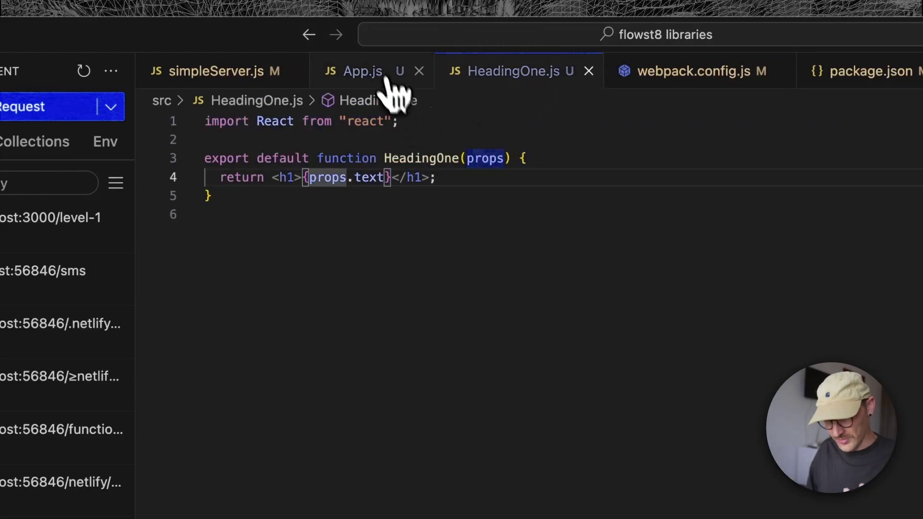
left_click(368, 70)
left_click(520, 217)
type("return <HeadingOne text=\"Hello Wombats!\" id=\"123\" />;")
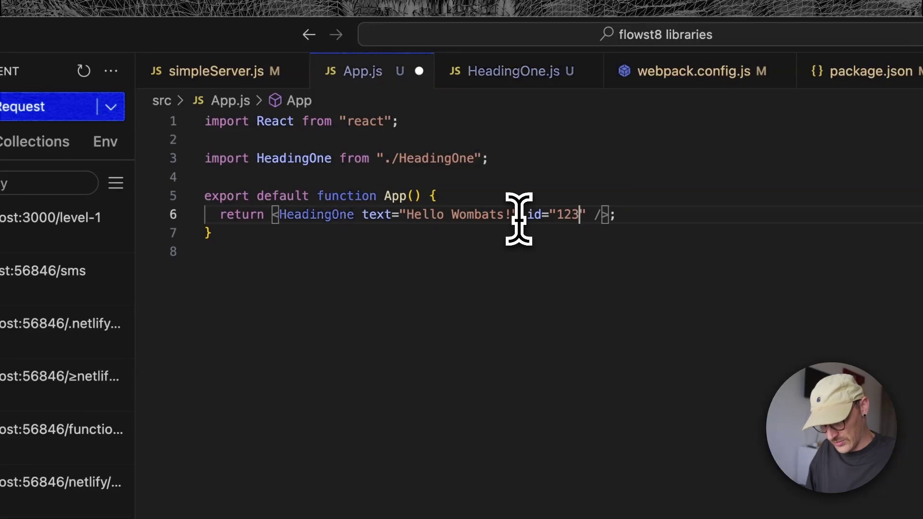
left_click(521, 71)
left_click(549, 160)
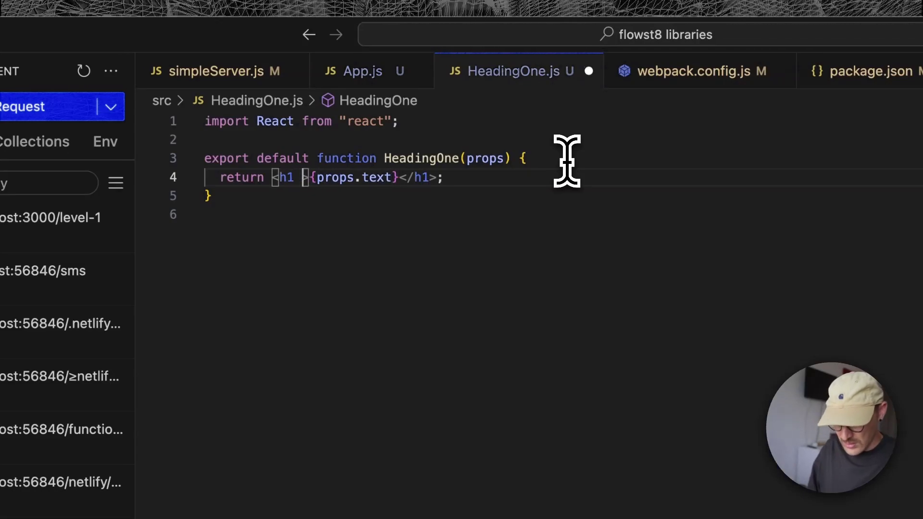
type("id={props")
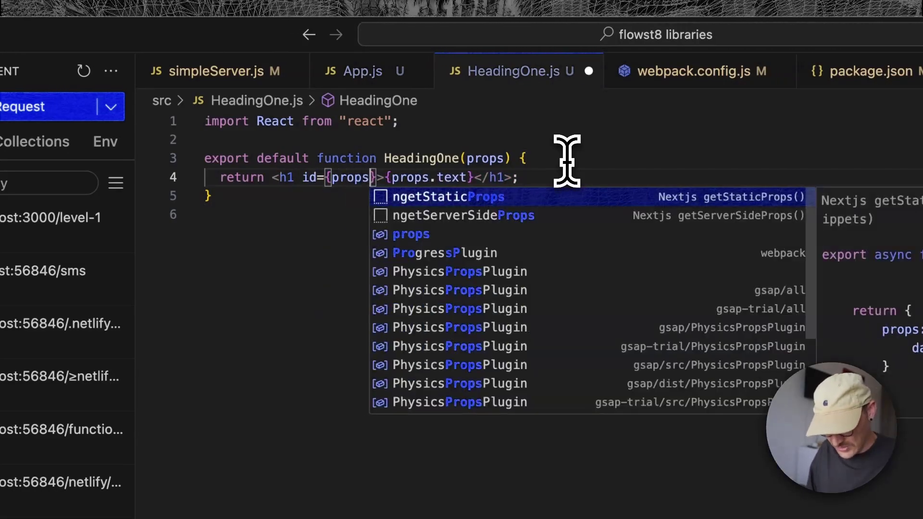
type(".id")
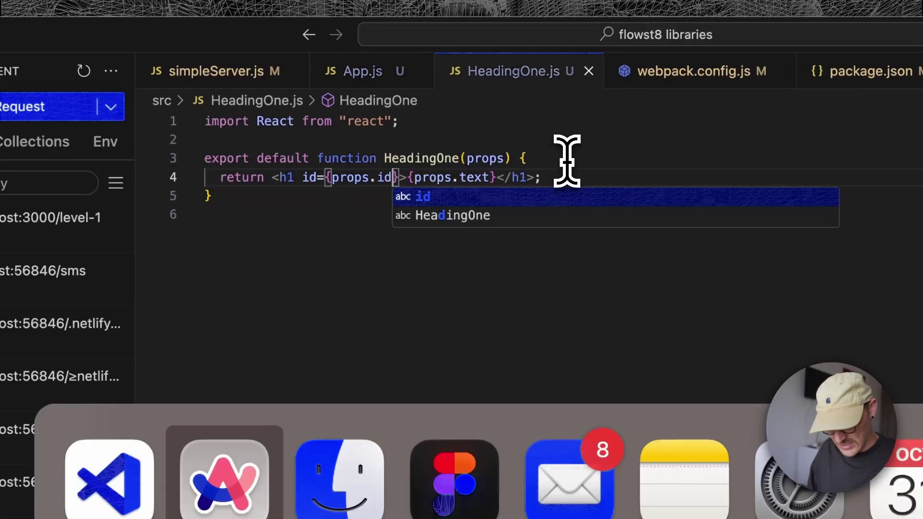
Step: Reload the live page and inspect the Hello Wombats! heading element
key("super+Tab")
key("super+r")
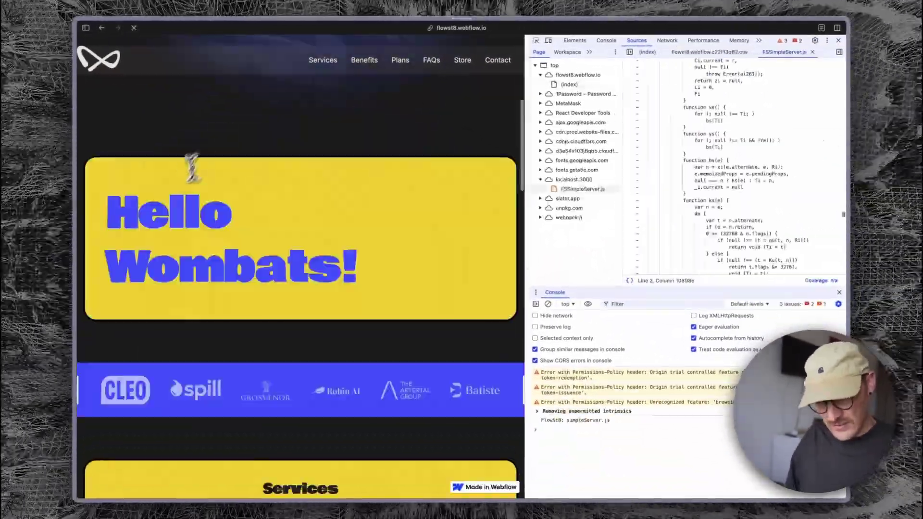
right_click(173, 200)
left_click(214, 297)
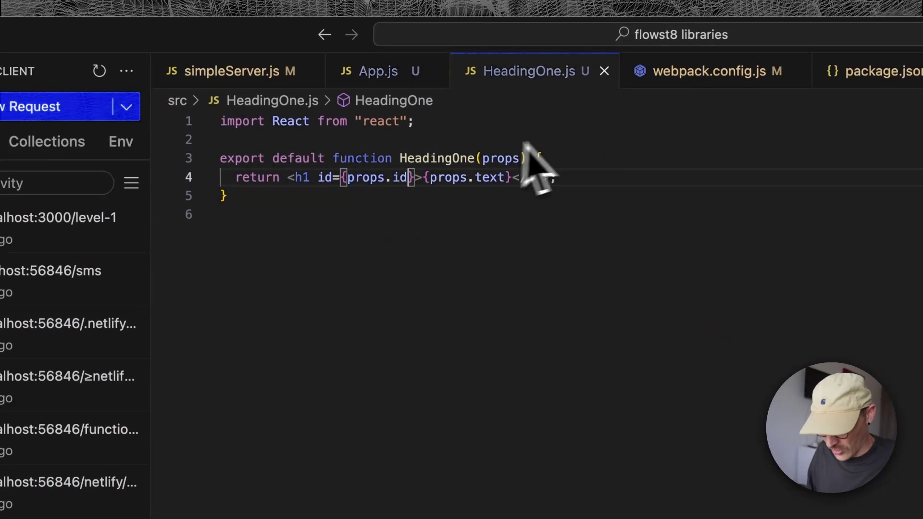
Step: Destructure { text = "Hello world", id = "1" } in HeadingOne and use text and id in the h1
double_click(500, 158)
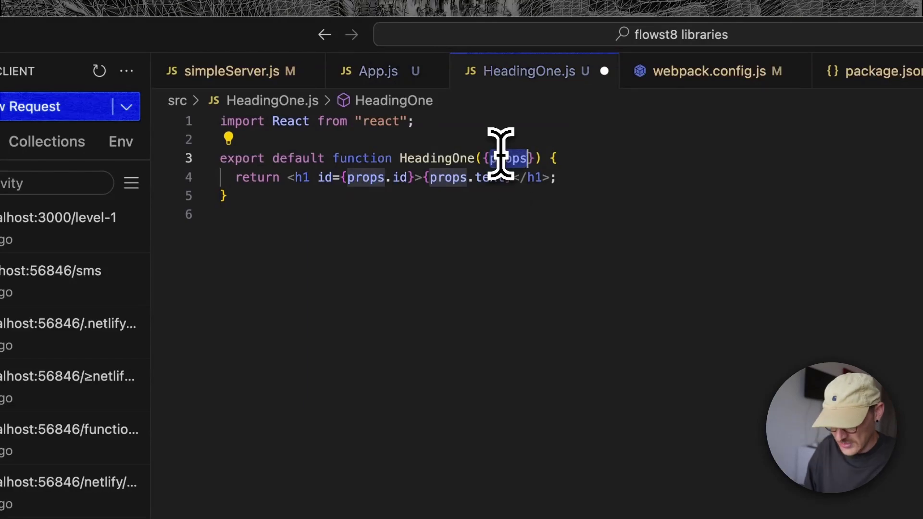
type("text = \"Hello world\", id = \"1")
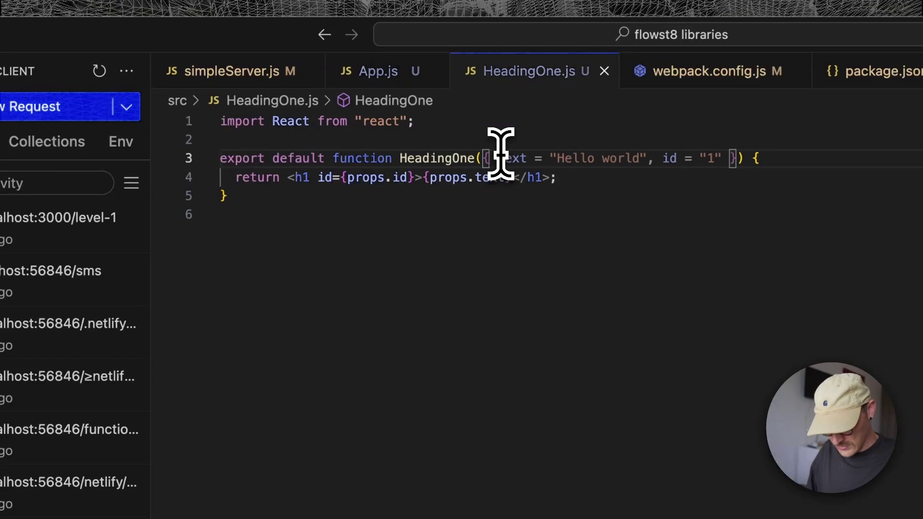
double_click(354, 177)
key("BackSpace")
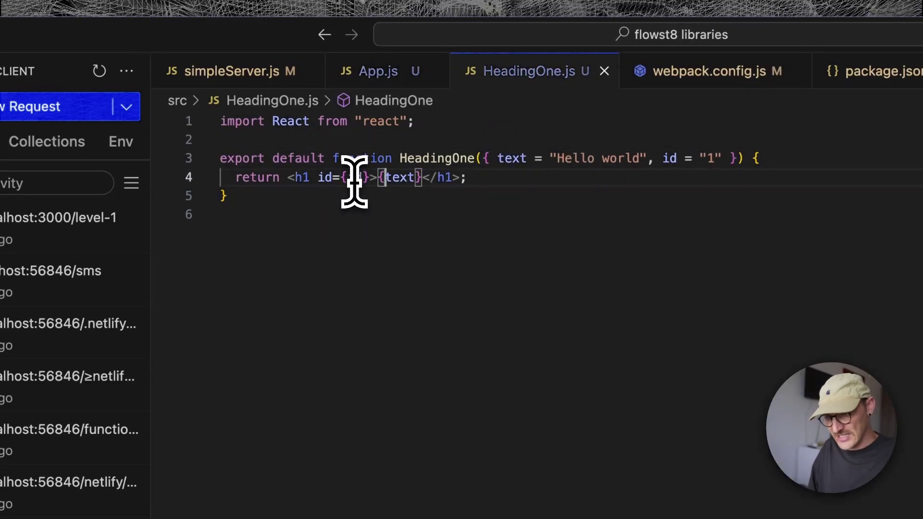
key("super+Tab")
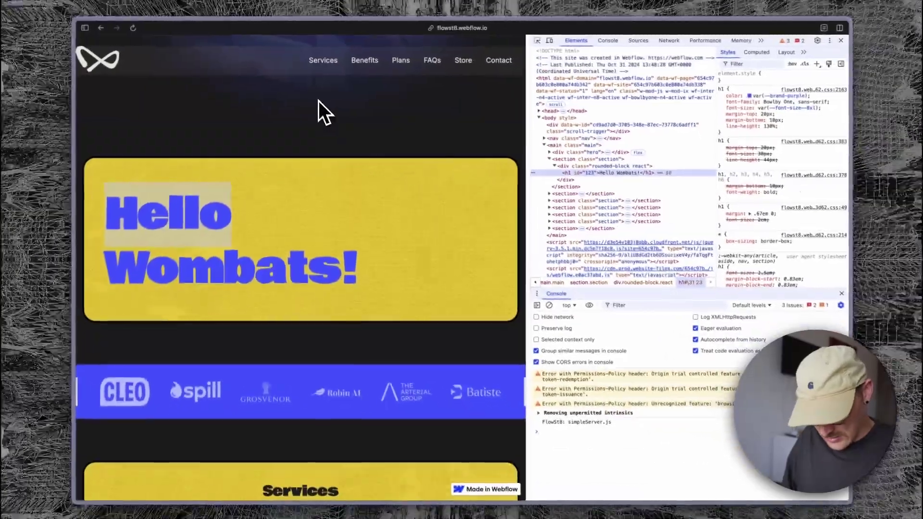
Step: Confirm in the browser that the heading has the default id 1, then return to HeadingOne.js
key("alt+Tab")
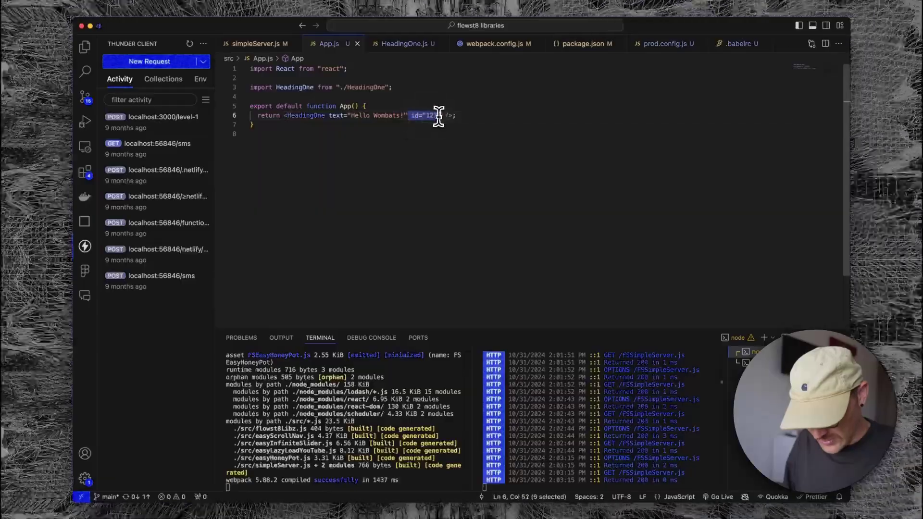
key("super+Tab")
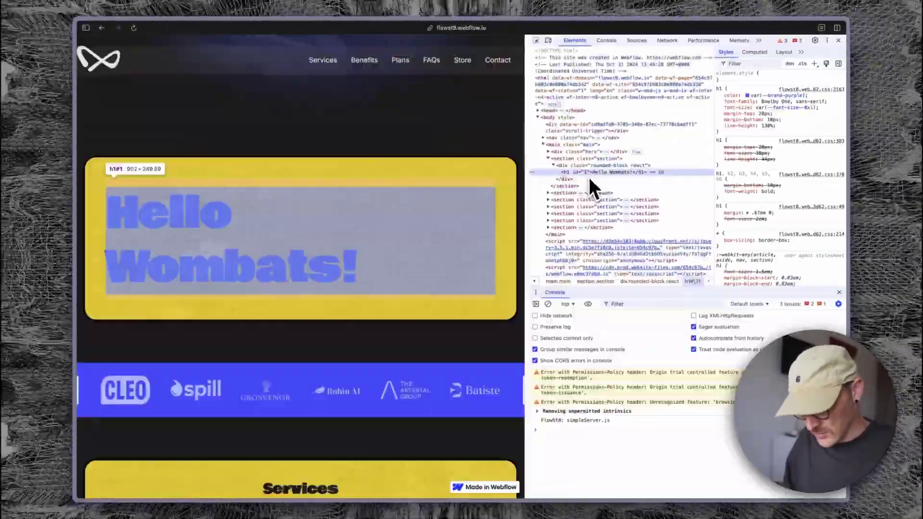
key("super+Tab")
left_click(404, 45)
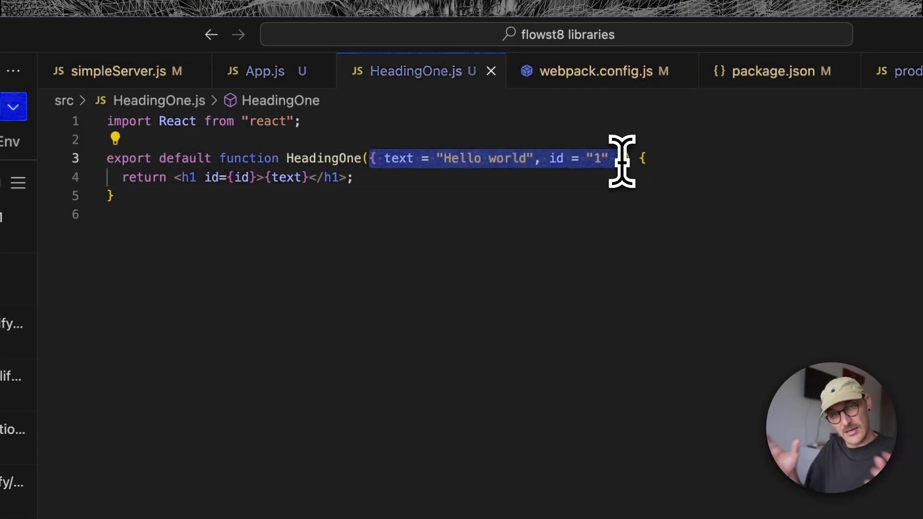
left_click(240, 178)
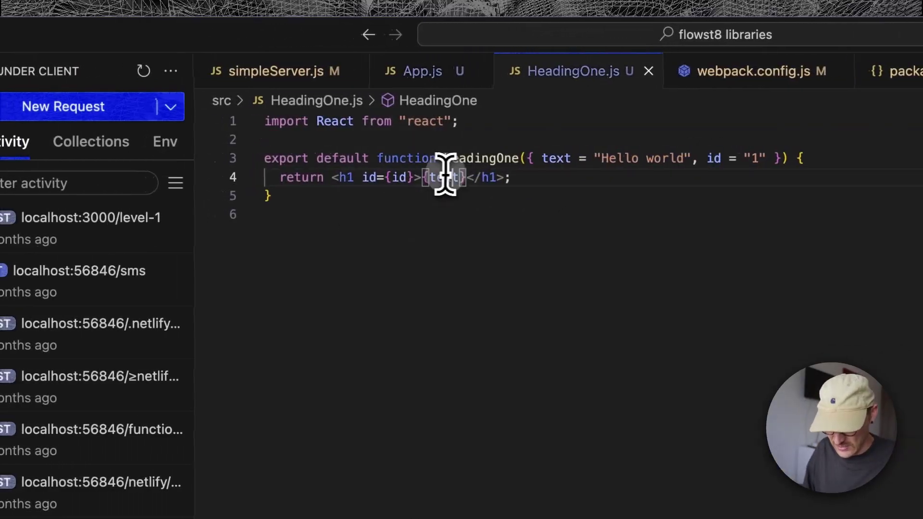